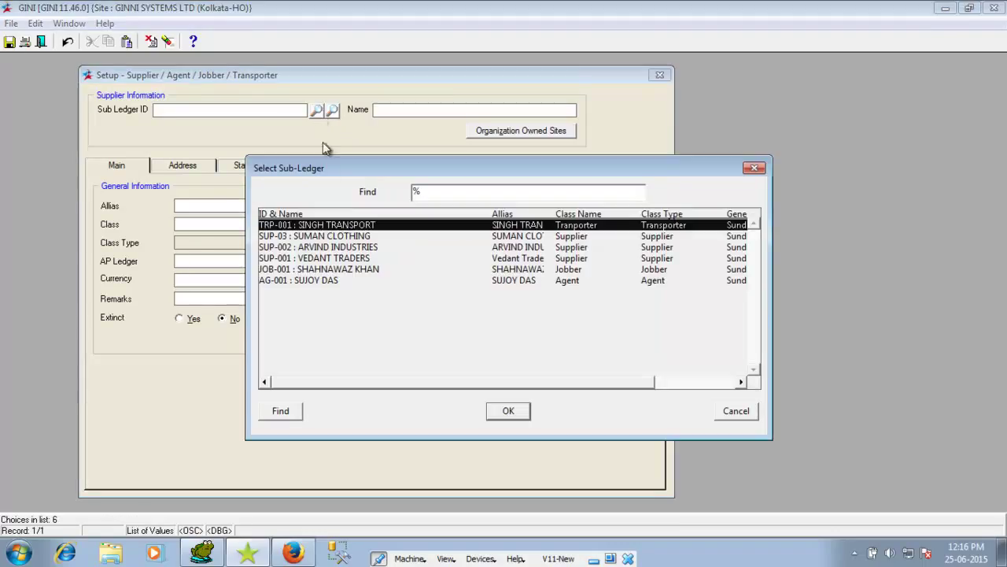
- Load supplier SUMAN CLOTHING and enable Logistic and Shipment Tracking Applicable for its inward goods
double_click(319, 233)
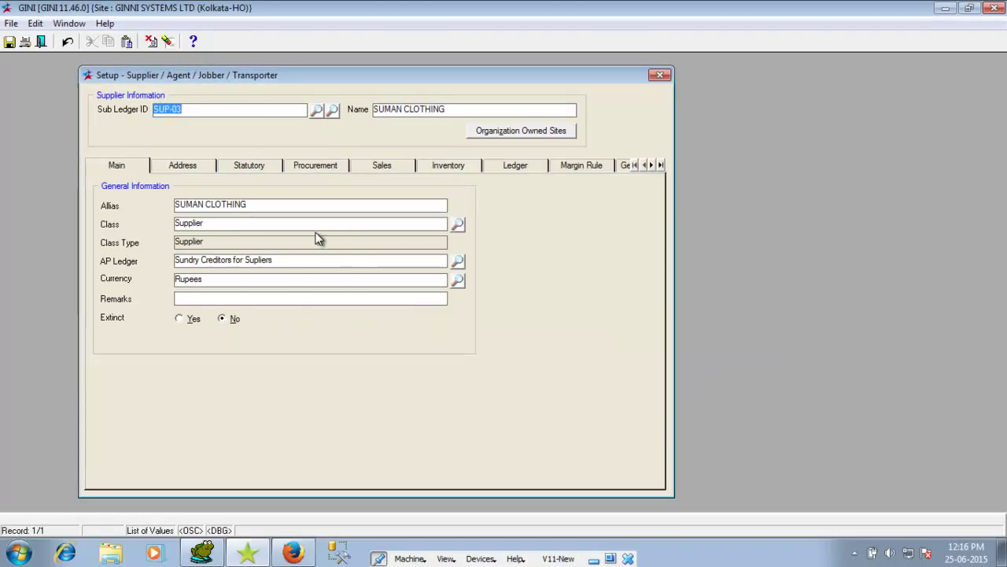
click(432, 166)
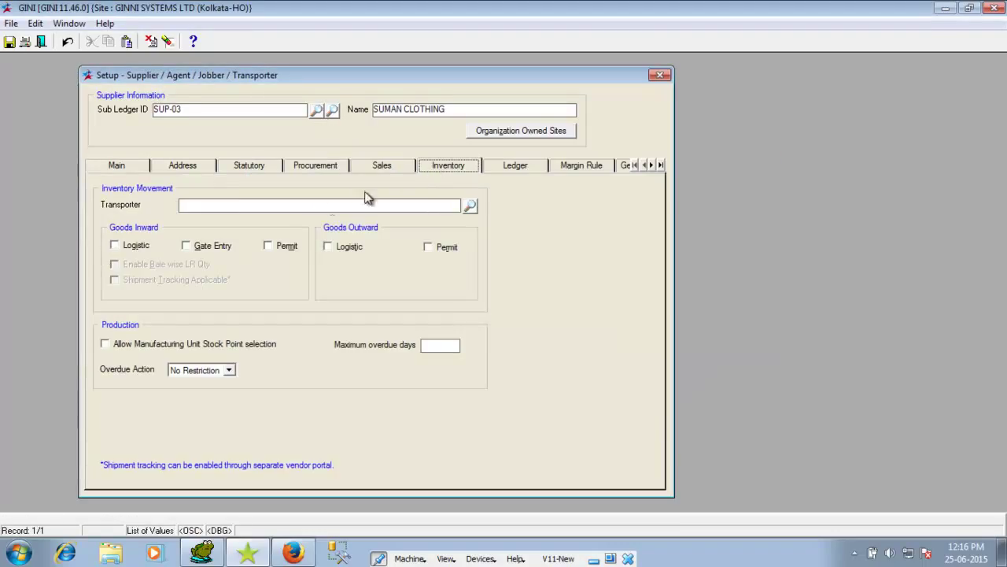
click(136, 250)
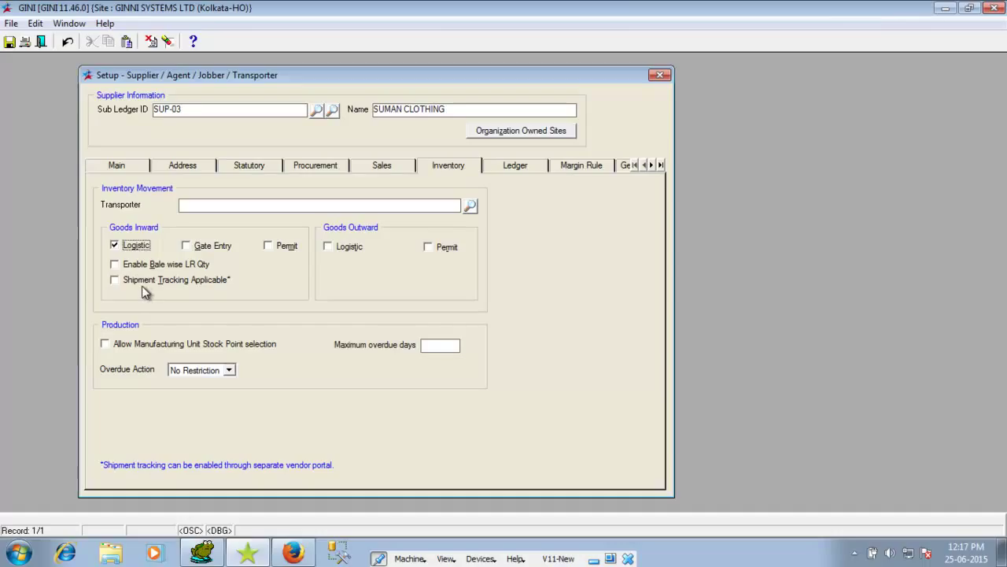
click(119, 282)
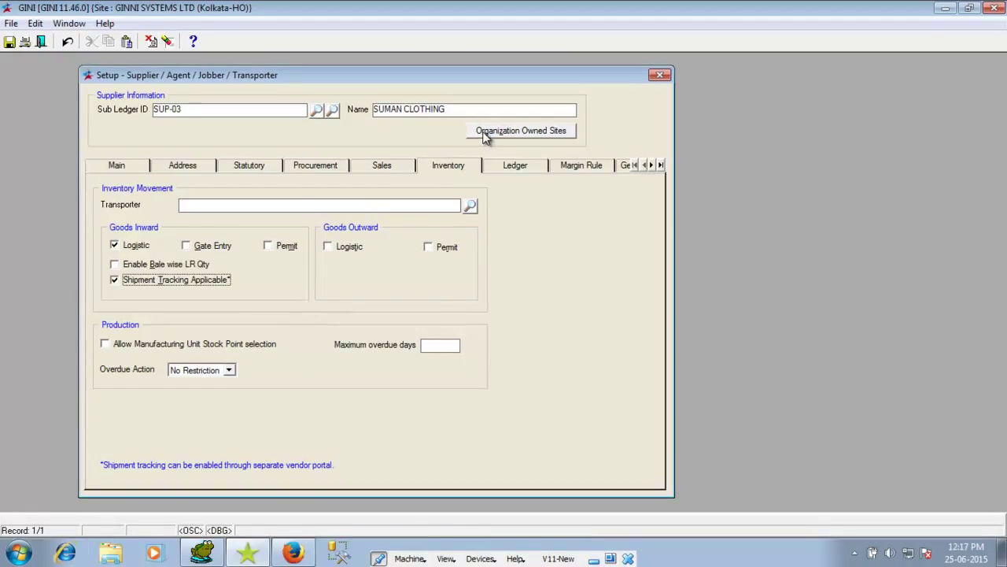
- Enable incoming Logistic and Shipment Tracking Applicable for the supplier's organization site GINNI SYSTEMS LTD (Kolkata-HO), and save the supplier record
click(486, 134)
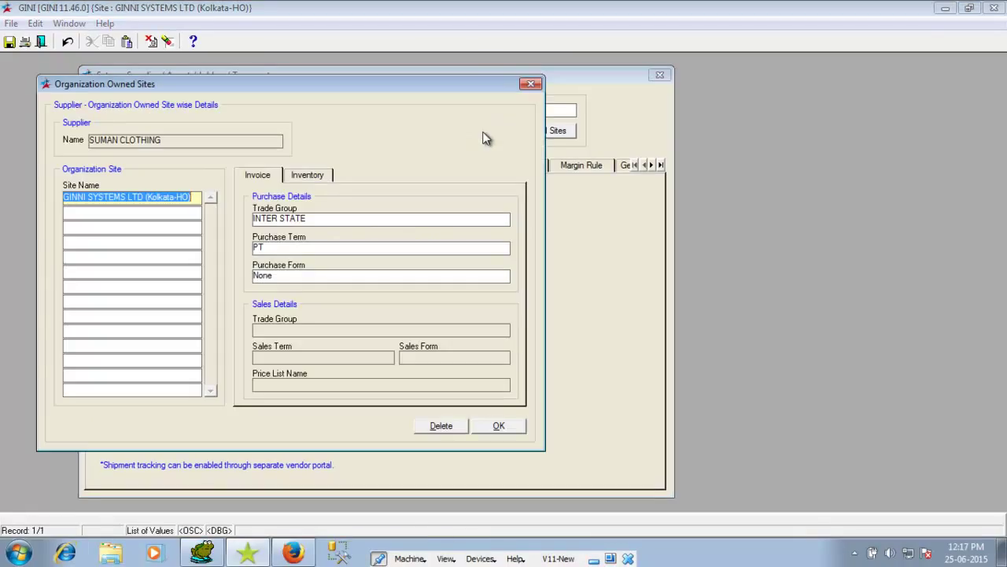
click(303, 178)
click(277, 212)
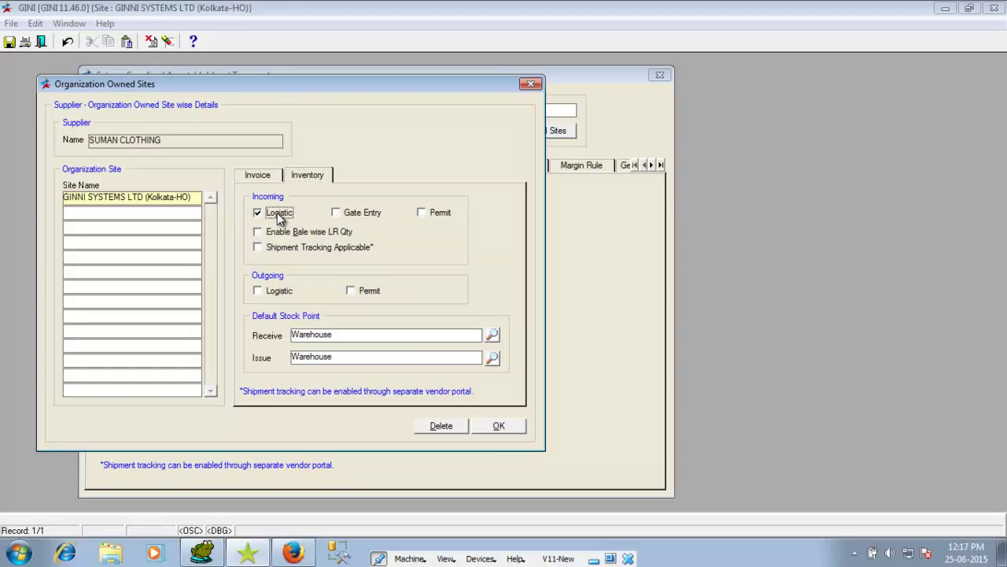
click(275, 249)
click(483, 429)
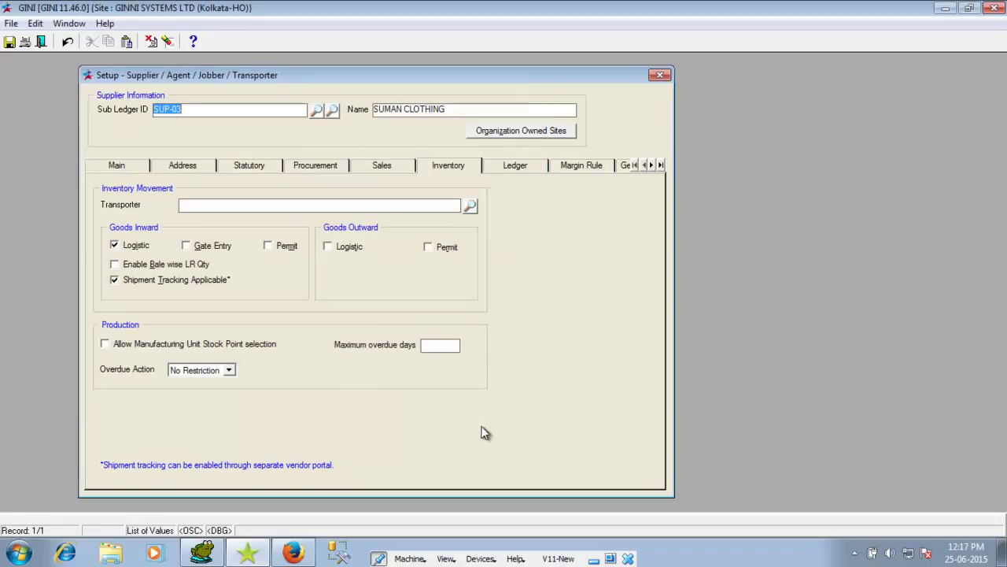
click(10, 42)
click(504, 317)
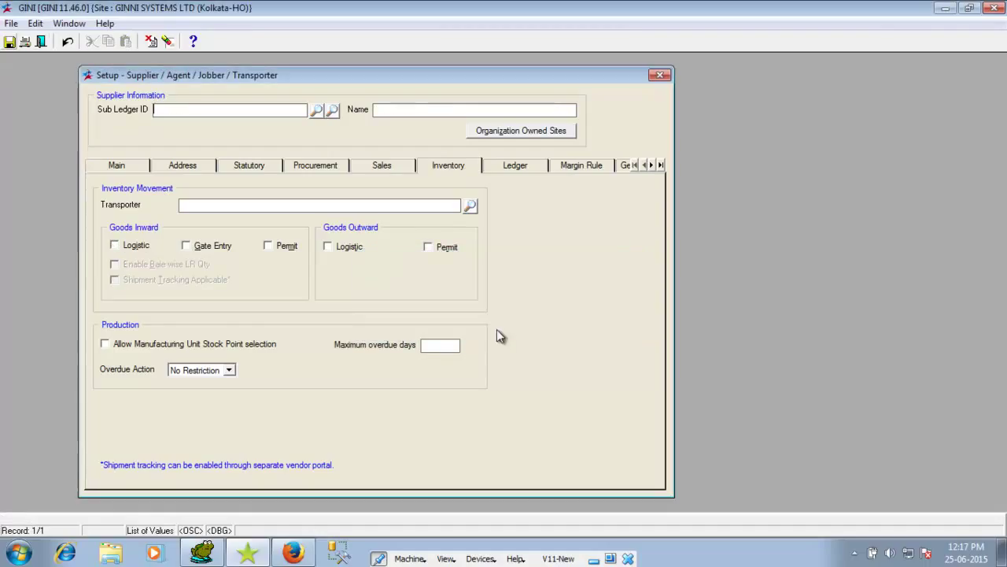
- Leave the supplier setup and start a purchase order under Procurement with SUMAN CLOTHING as supplier
click(45, 43)
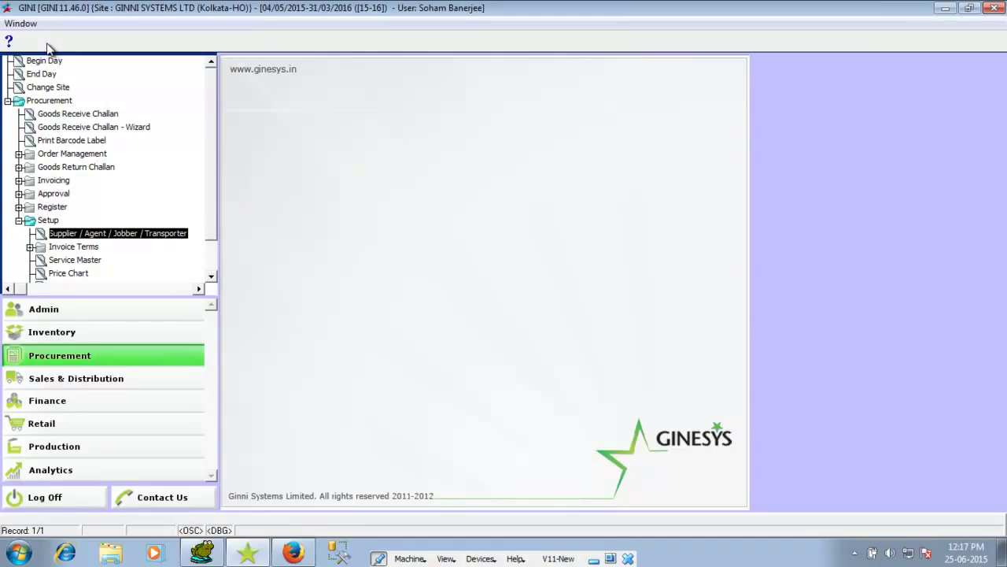
double_click(63, 153)
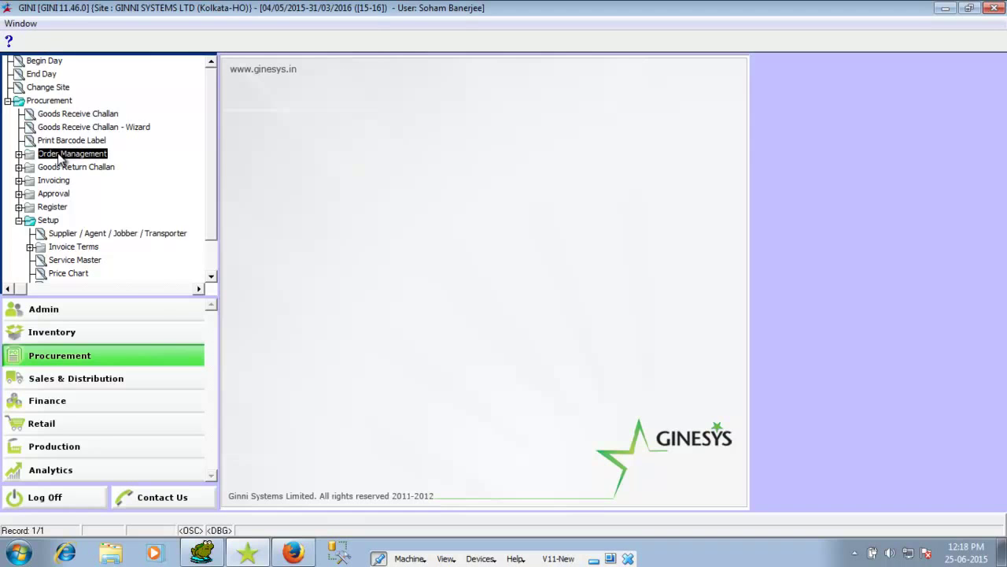
double_click(57, 168)
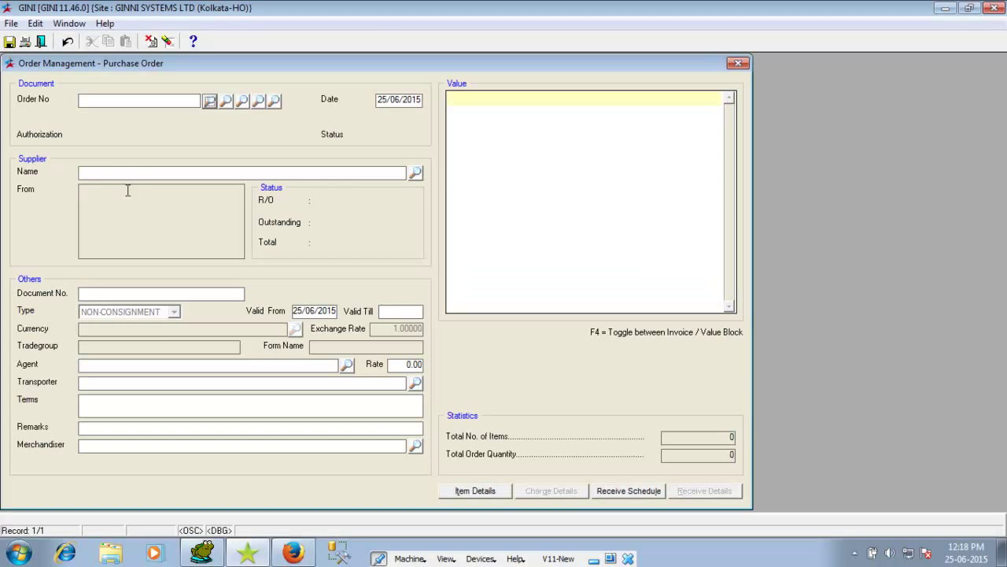
click(416, 173)
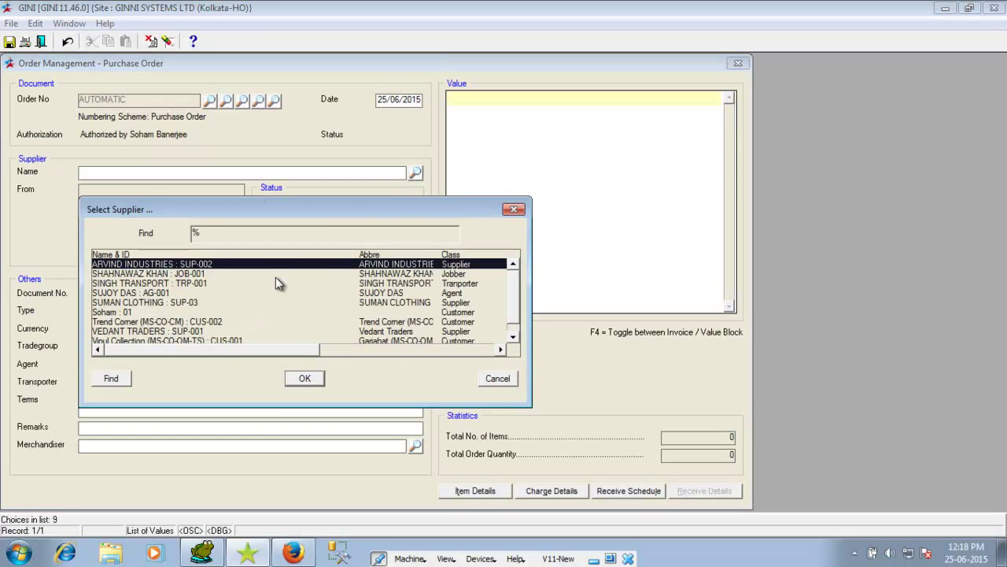
click(122, 303)
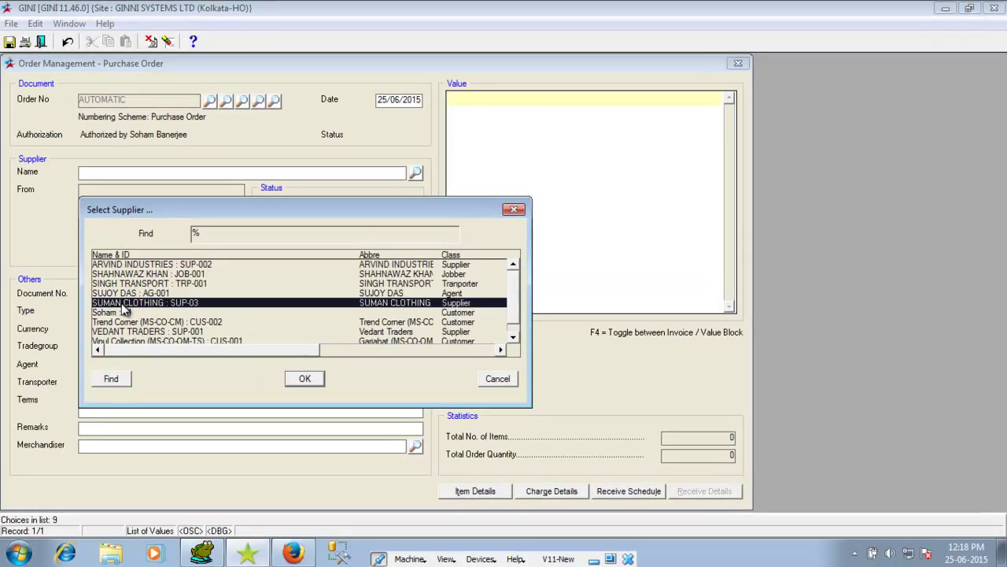
double_click(122, 305)
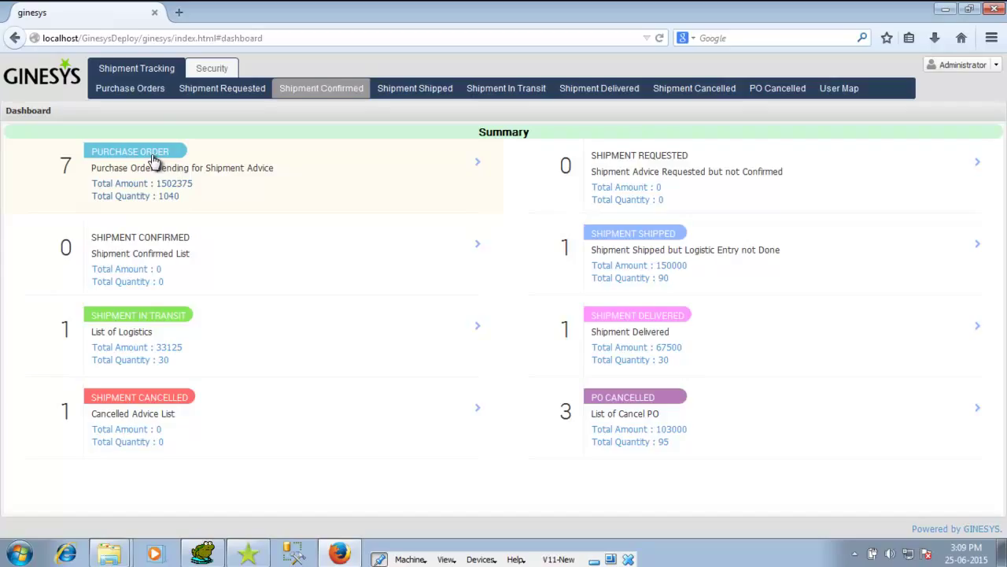
click(214, 73)
click(165, 71)
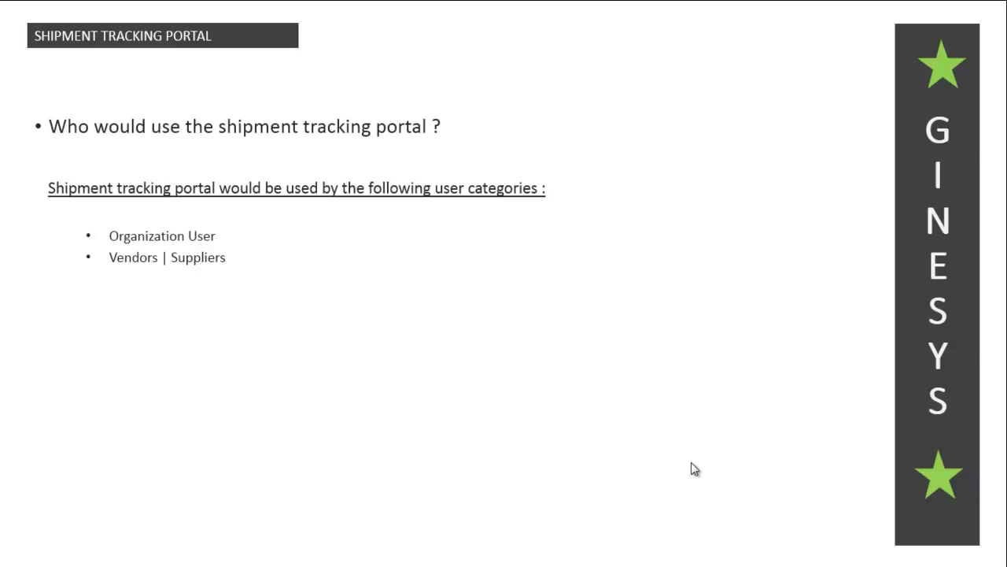
key(Right)
click(691, 462)
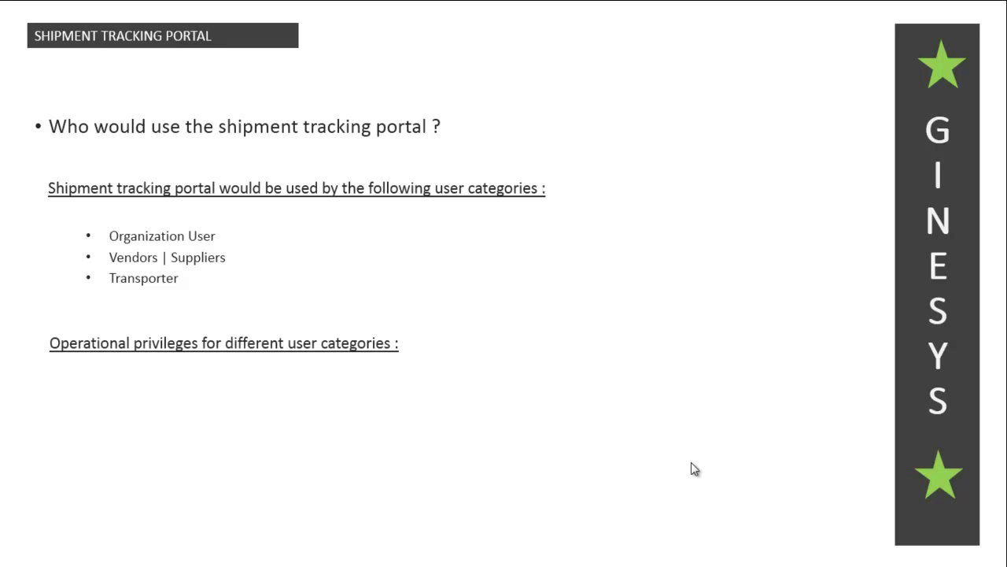
click(691, 468)
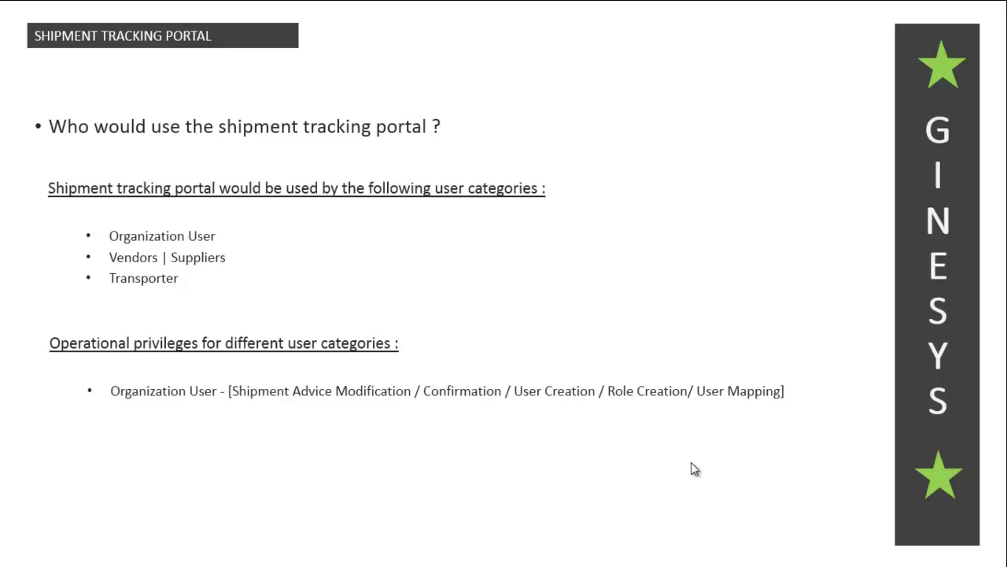
key(Right)
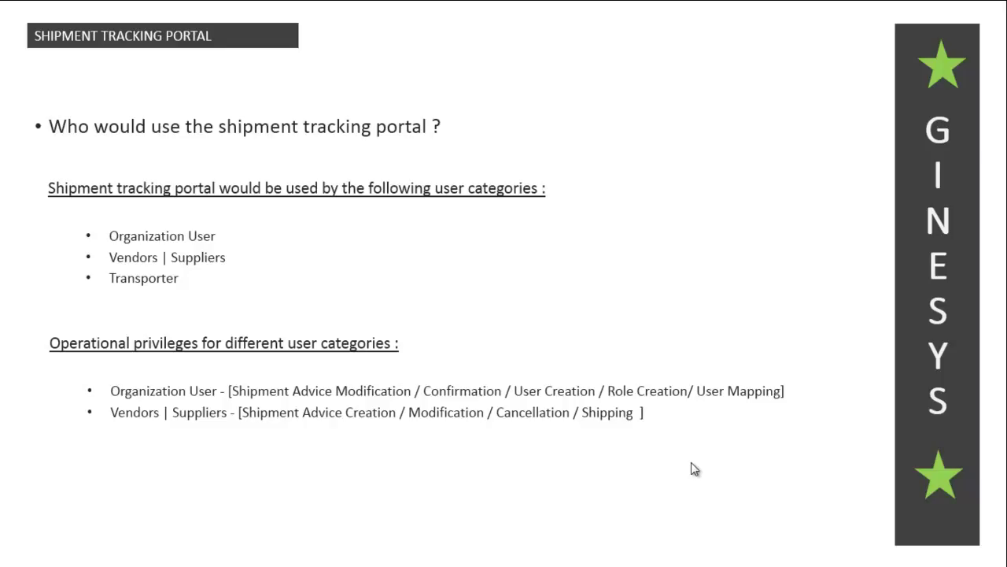
key(Right)
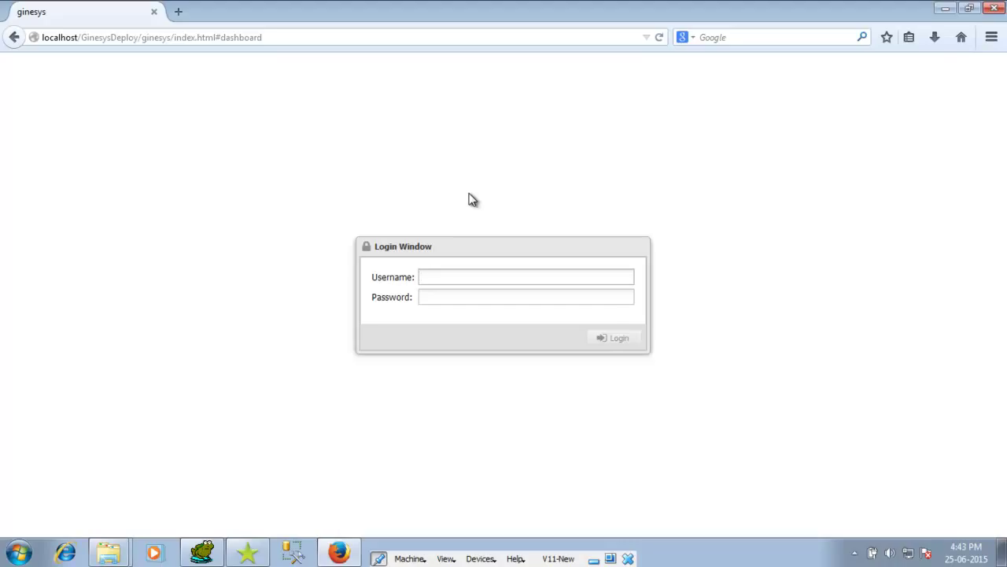
- Log in to the Ginesys shipment tracking portal in Firefox with the vendor's username and account password
text(shiv)
key(Tab)
text(*****)
key(Return)
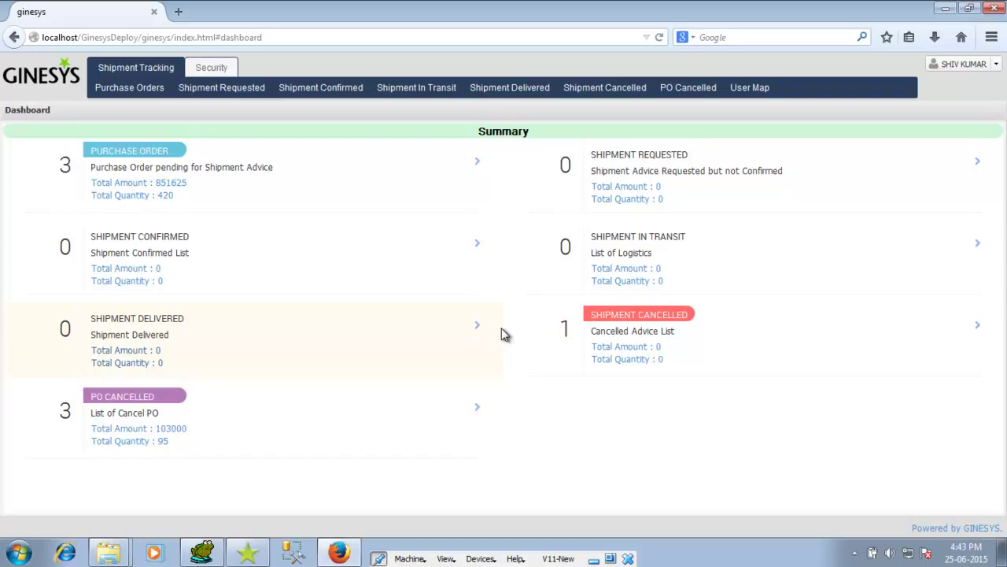
- Start a shipment request advice for the first pending purchase order dated 25/06/2015
click(181, 199)
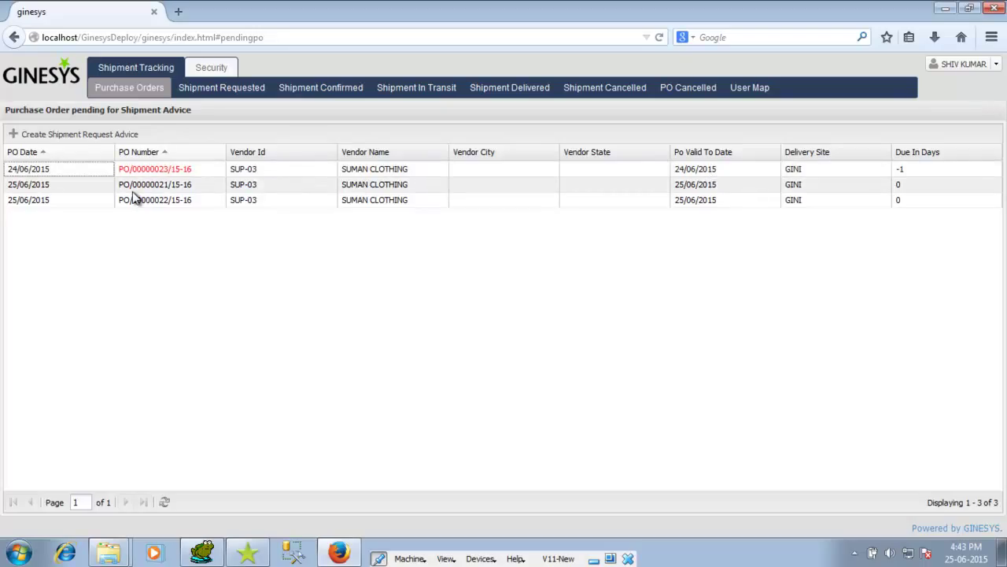
click(53, 187)
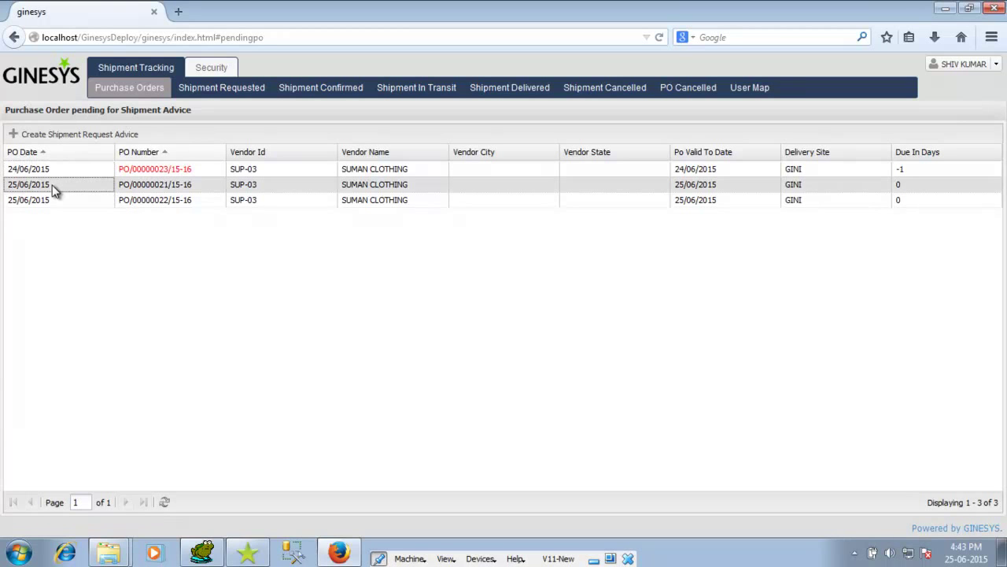
click(67, 137)
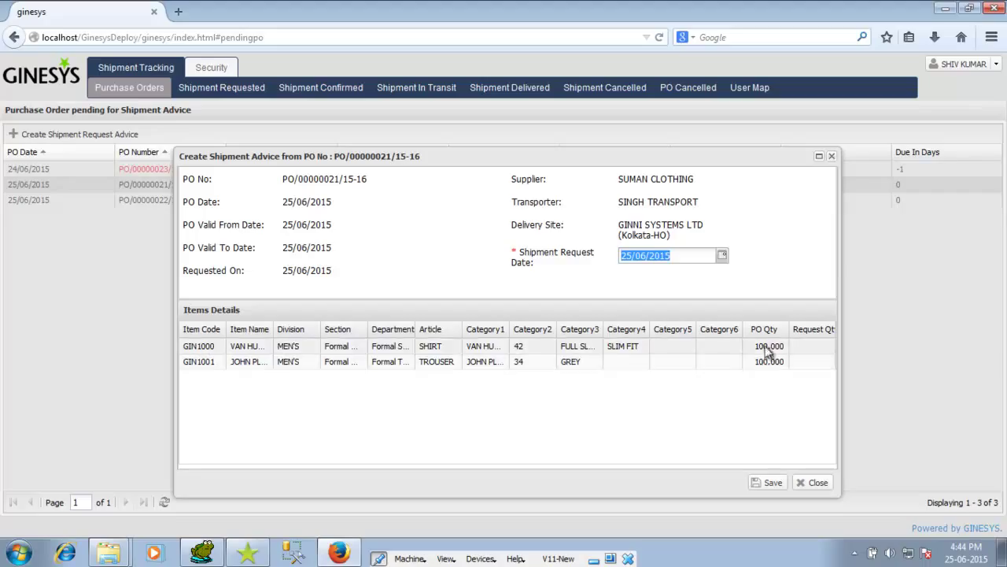
- Set the request quantity to 100 for items GIN1000 and GIN1001, and save the shipment advice
click(808, 346)
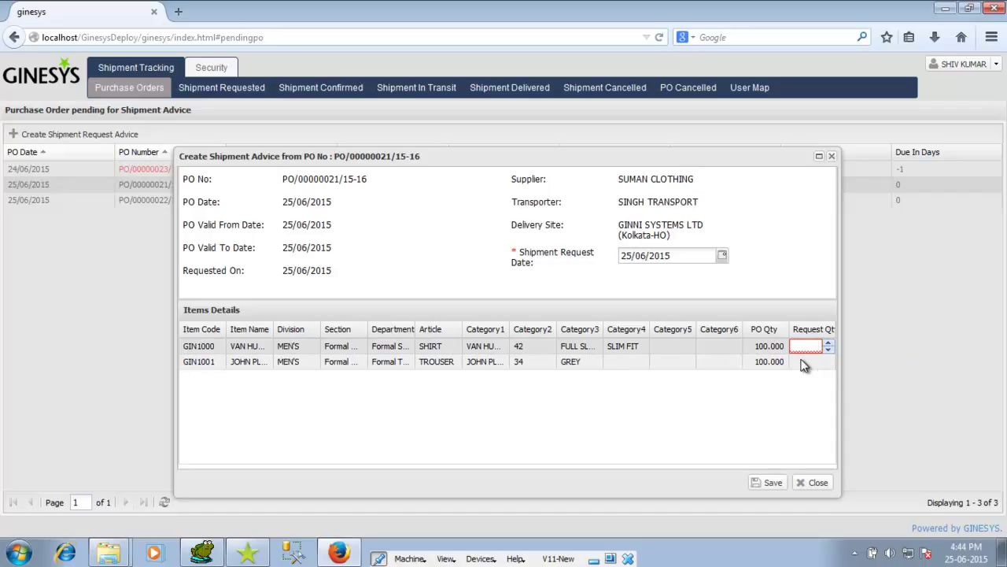
text(100)
click(802, 363)
text(100)
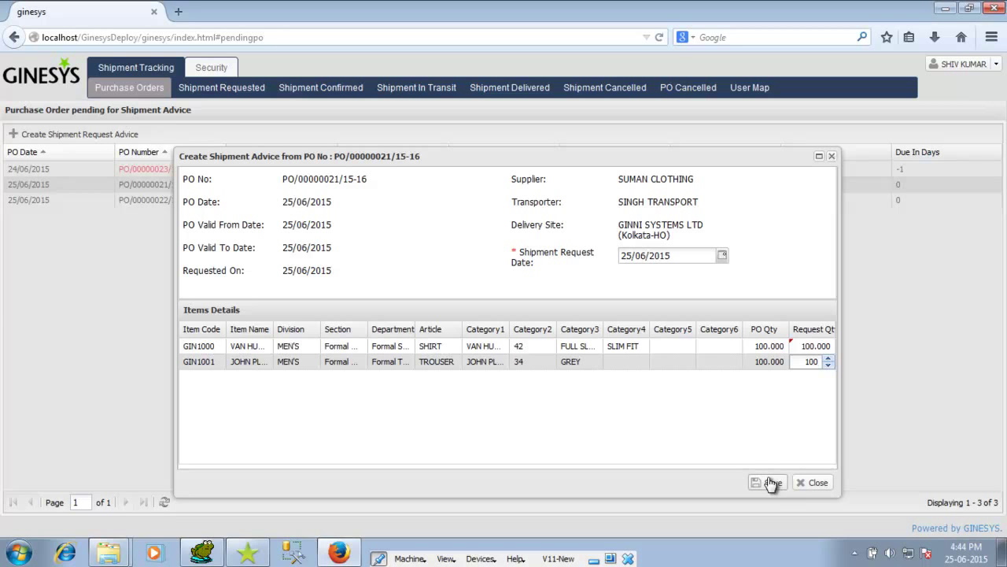
click(772, 482)
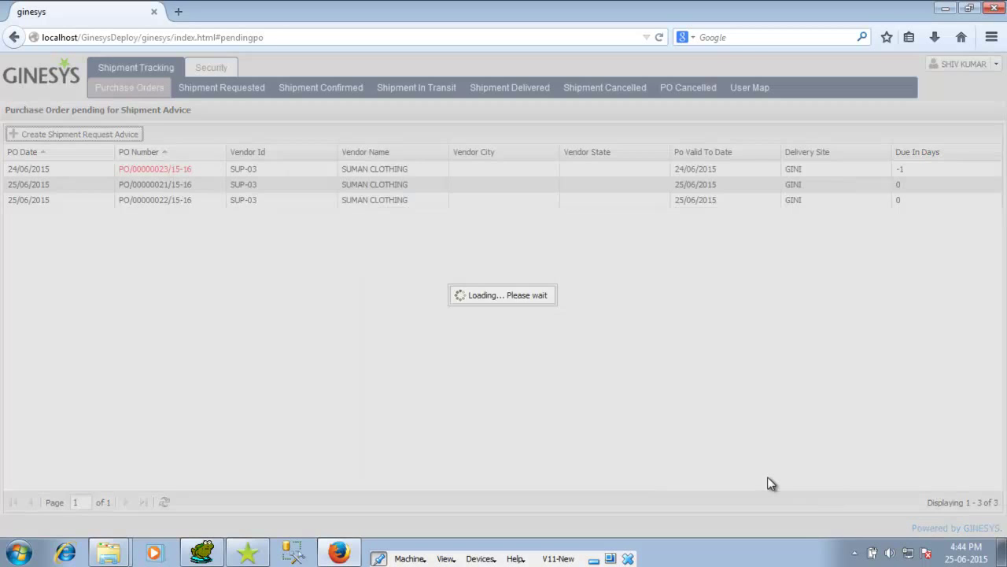
- Select the new advice among the requested shipments, and log the vendor out of the portal
click(218, 94)
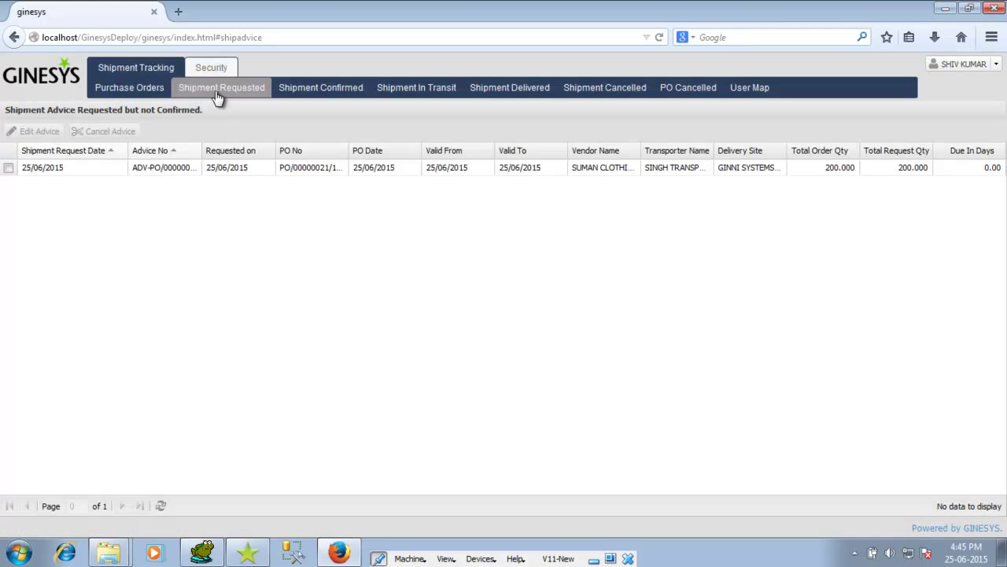
click(8, 167)
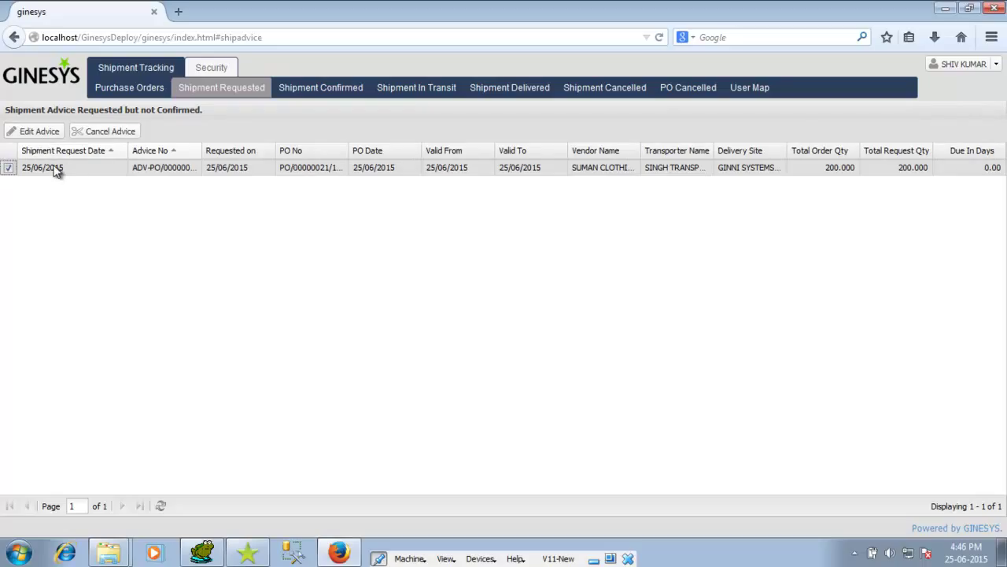
click(994, 68)
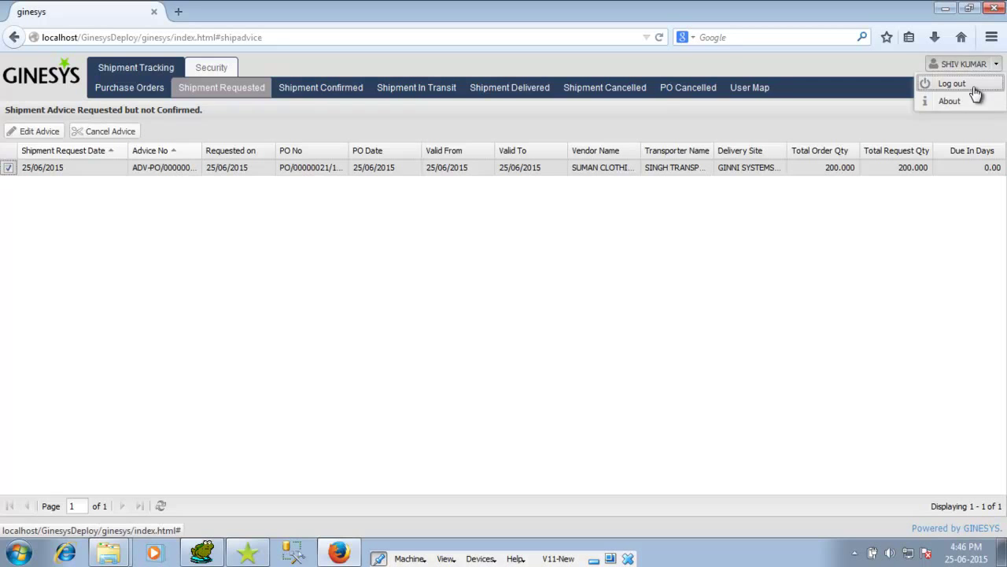
click(976, 89)
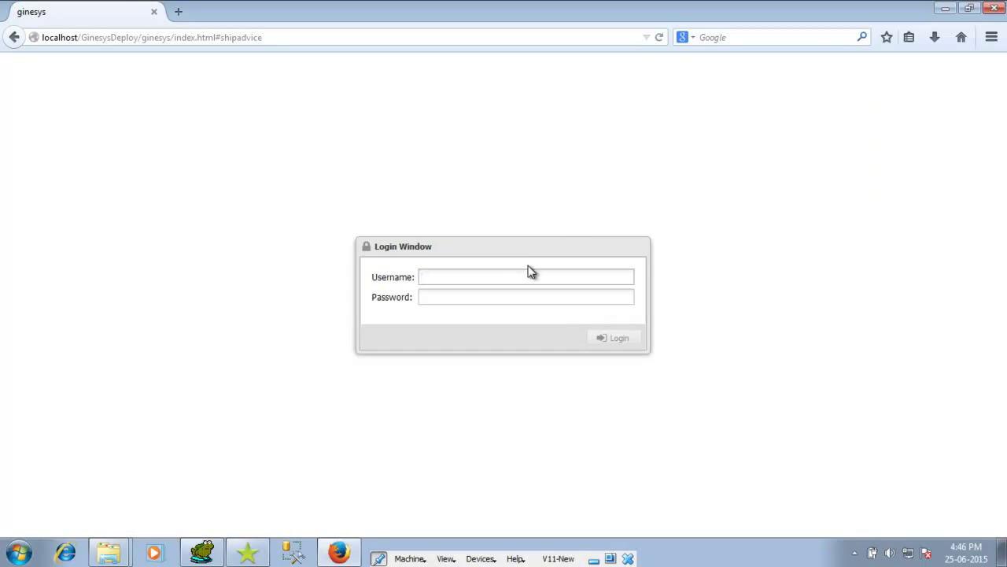
- Log in to the portal as the organization user with the username and account password
text(dev)
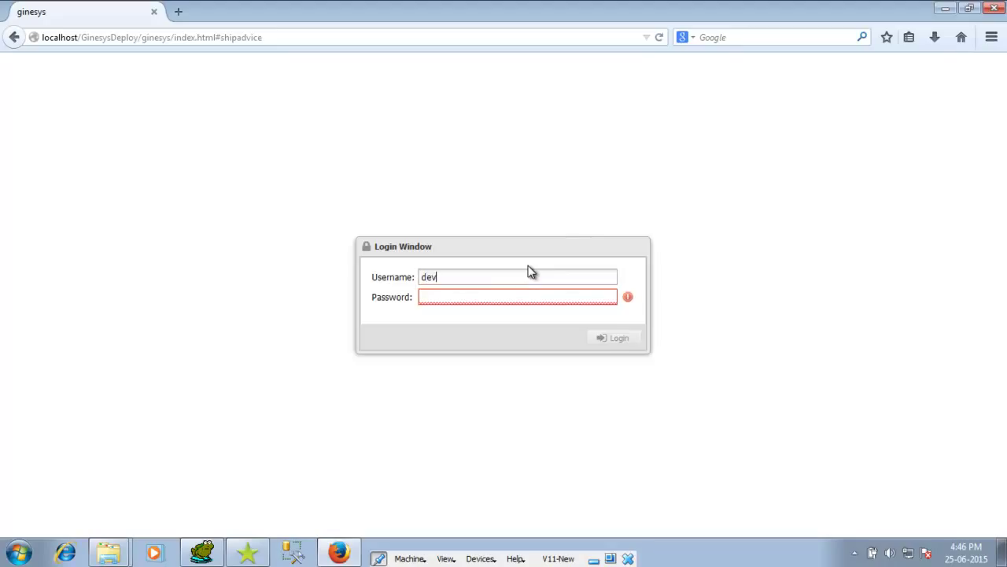
key(Tab)
text(•••••)
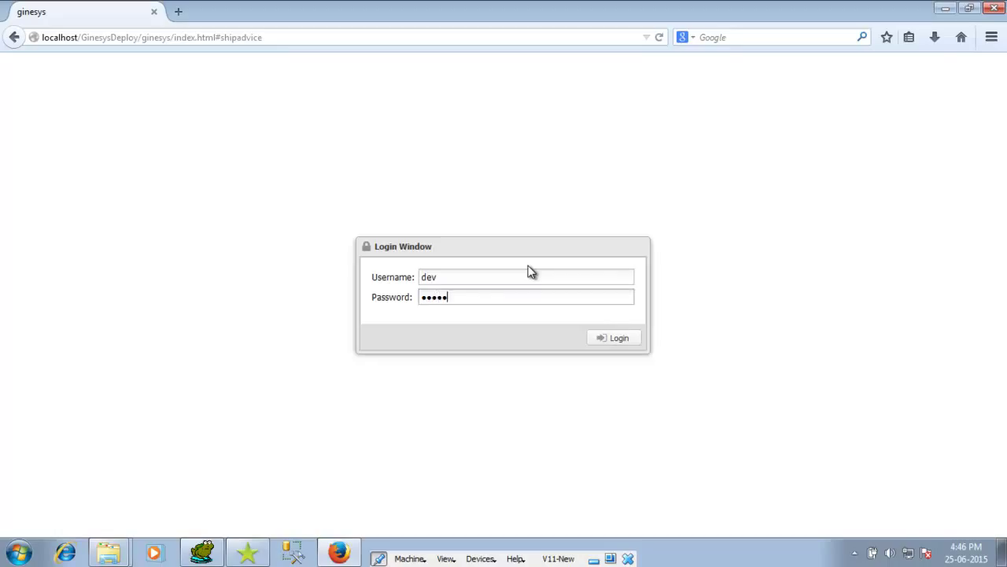
key(Return)
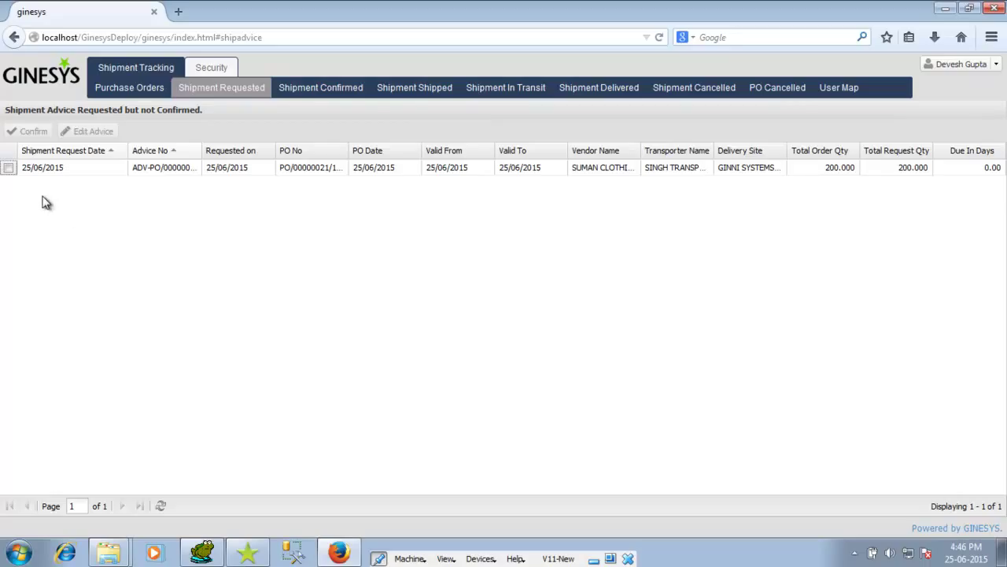
- Confirm the requested shipment advice with its shipment confirm date 25/06/2015, and open the list of confirmed shipments
click(8, 169)
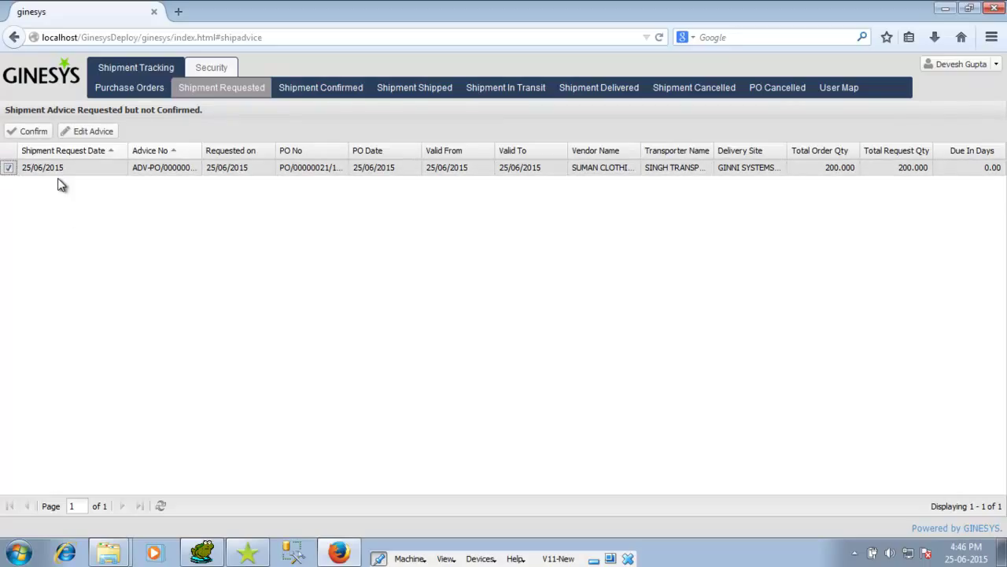
click(34, 132)
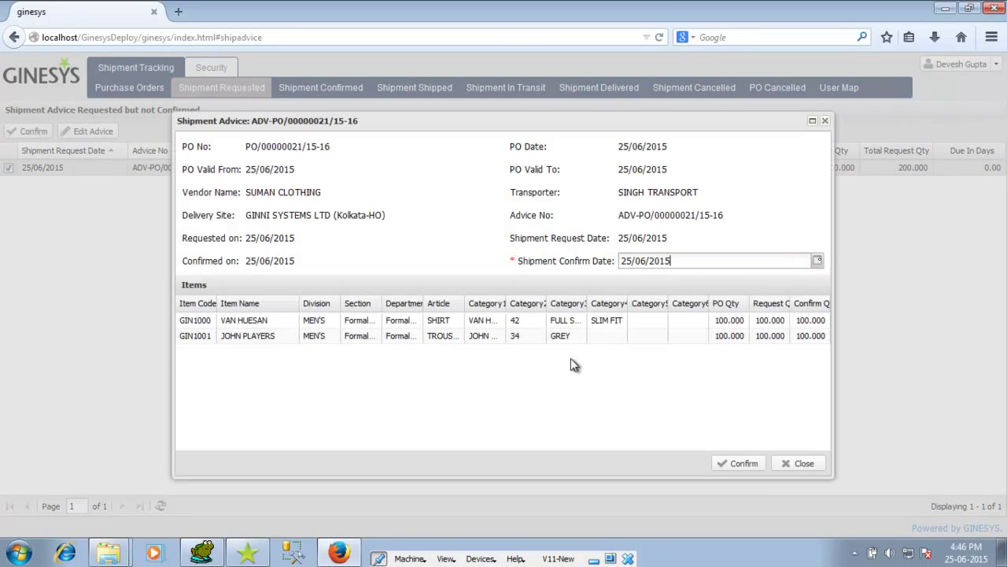
click(738, 464)
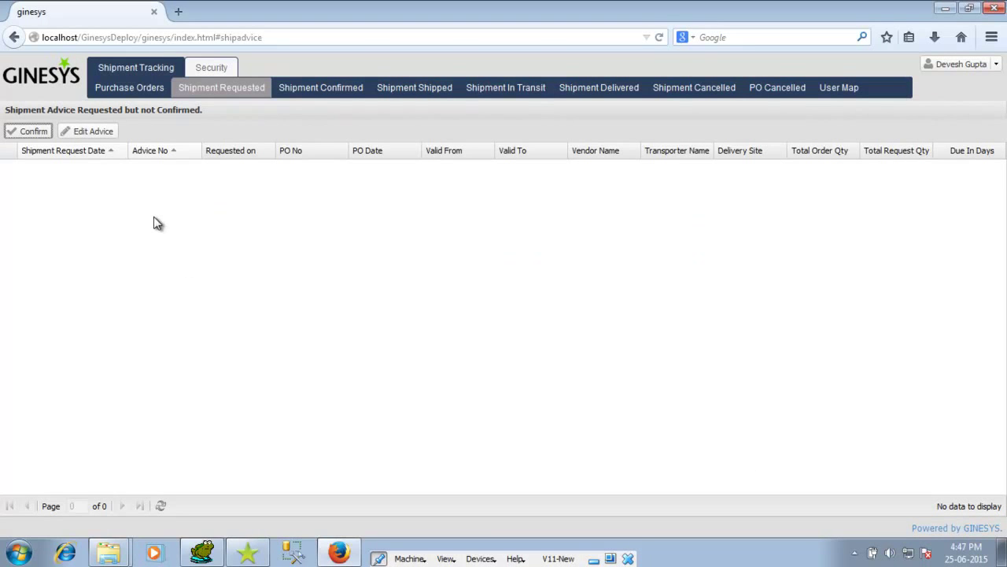
click(307, 91)
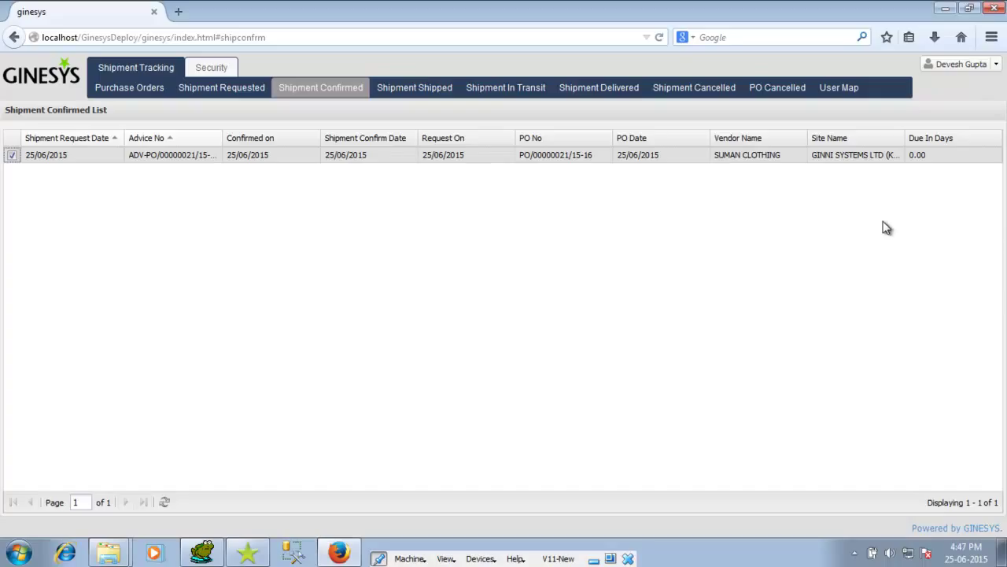
- Log the organization user out and log in as the vendor with the username and account password
click(993, 66)
click(954, 84)
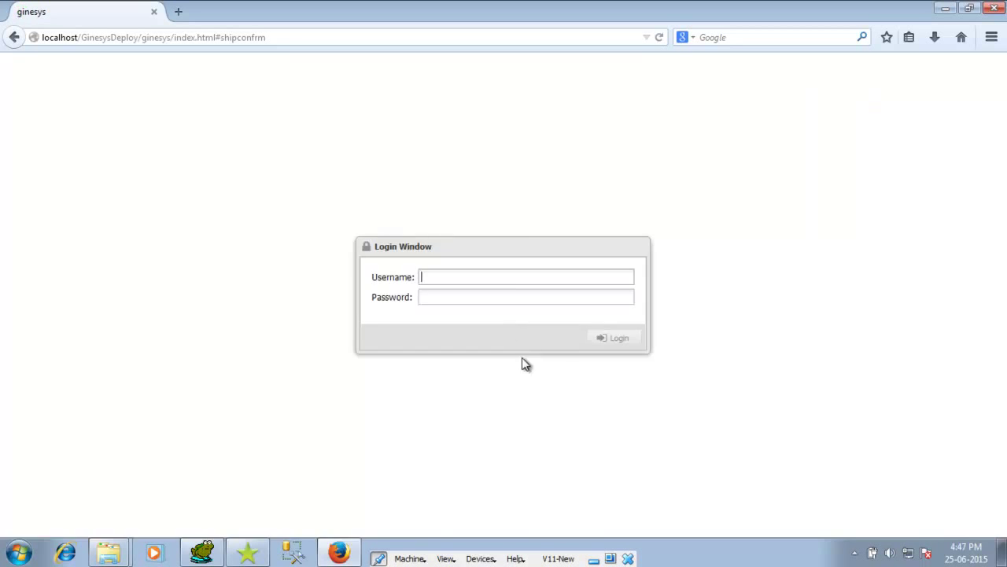
text(shiv)
key(Tab)
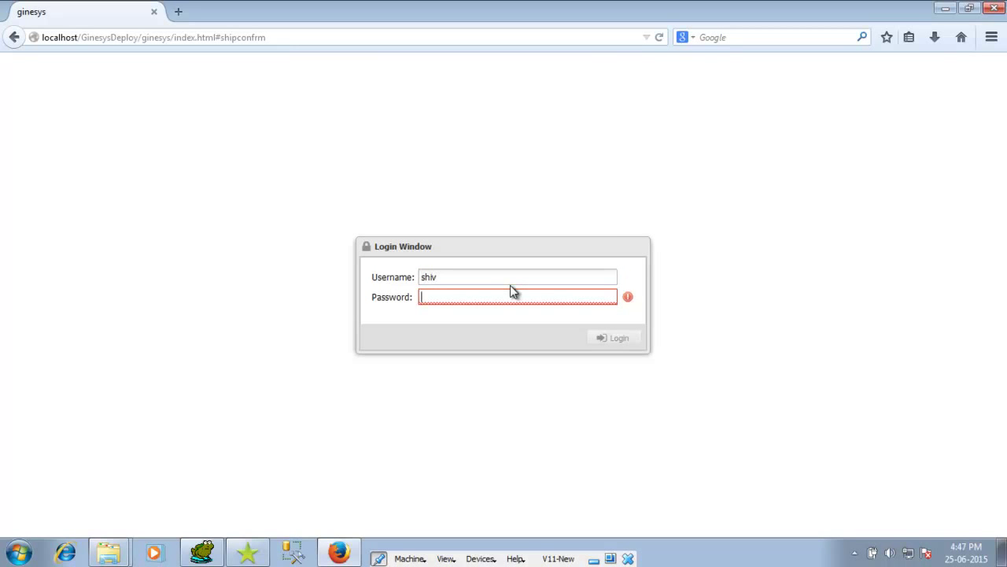
text(*****)
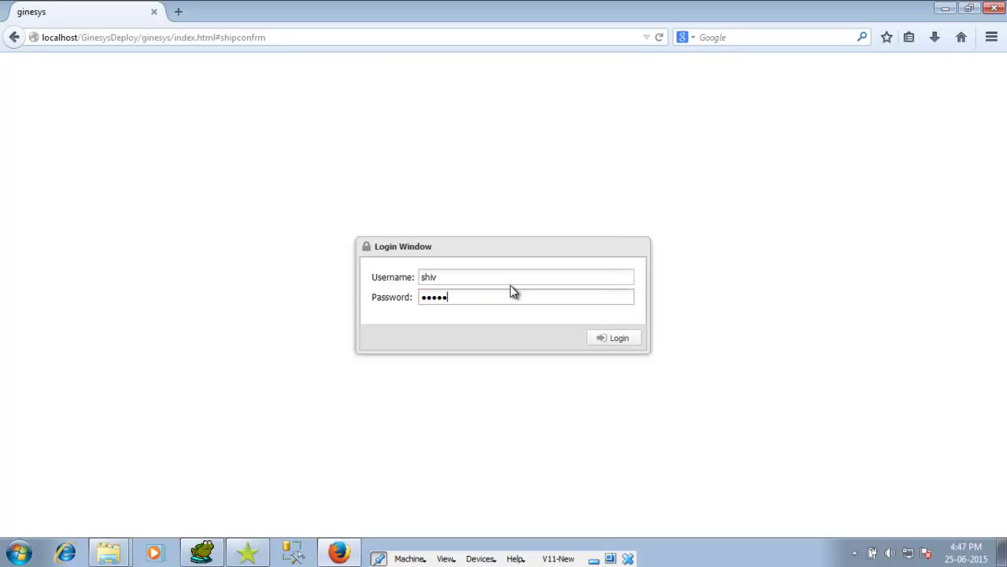
key(Return)
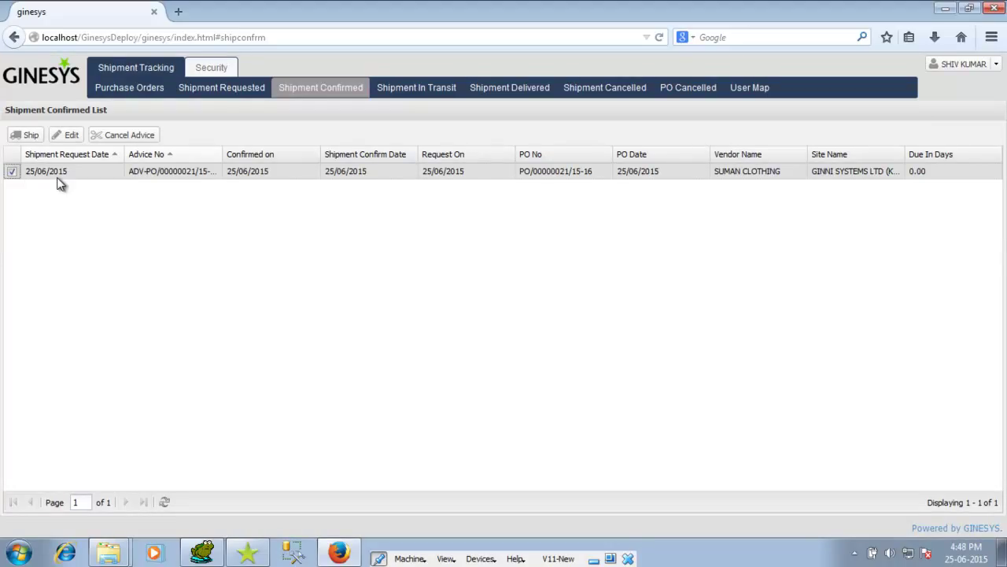
- Ship the confirmed advice with SINGH TRANSPORT as transporter, and log the vendor out of the portal
click(32, 140)
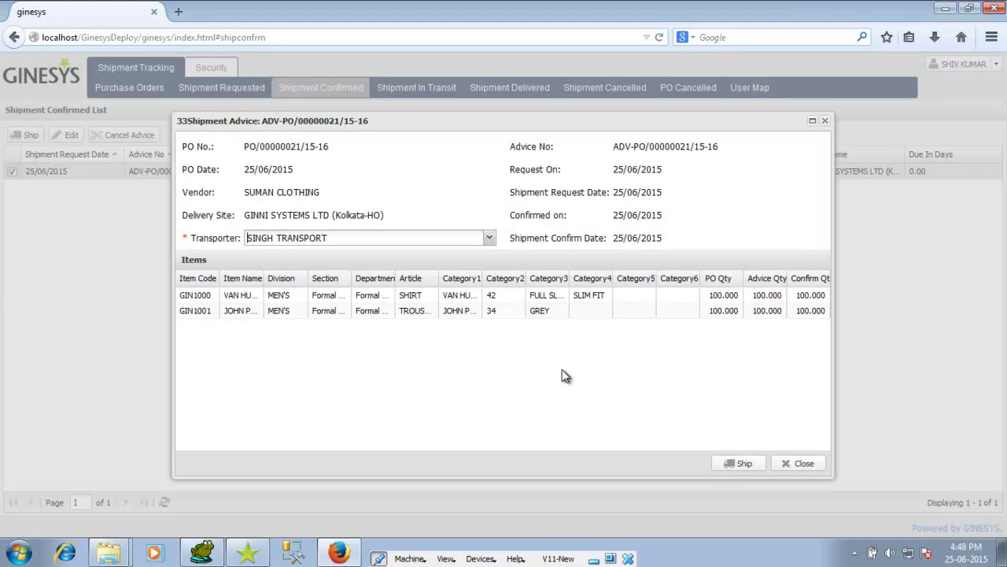
click(736, 464)
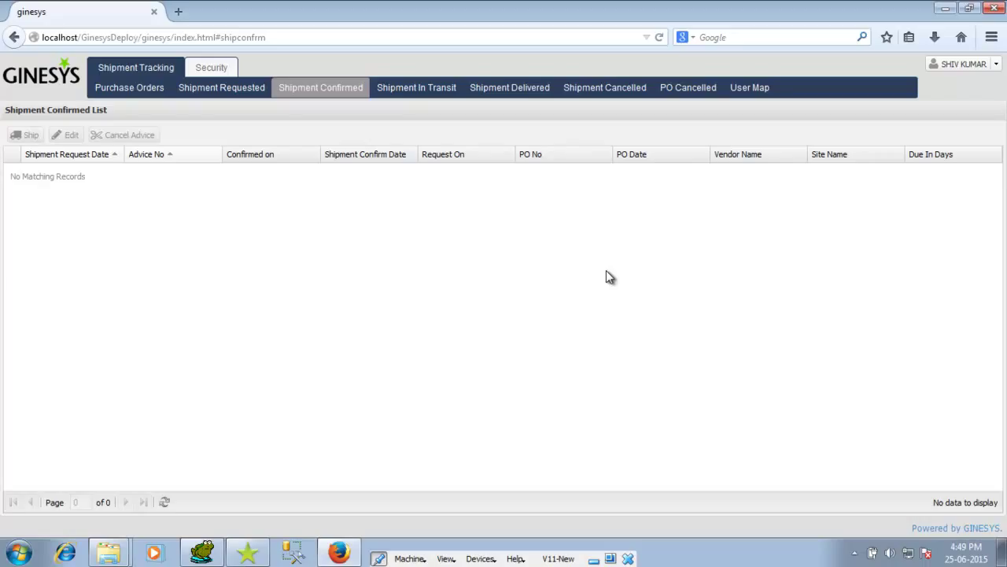
click(996, 67)
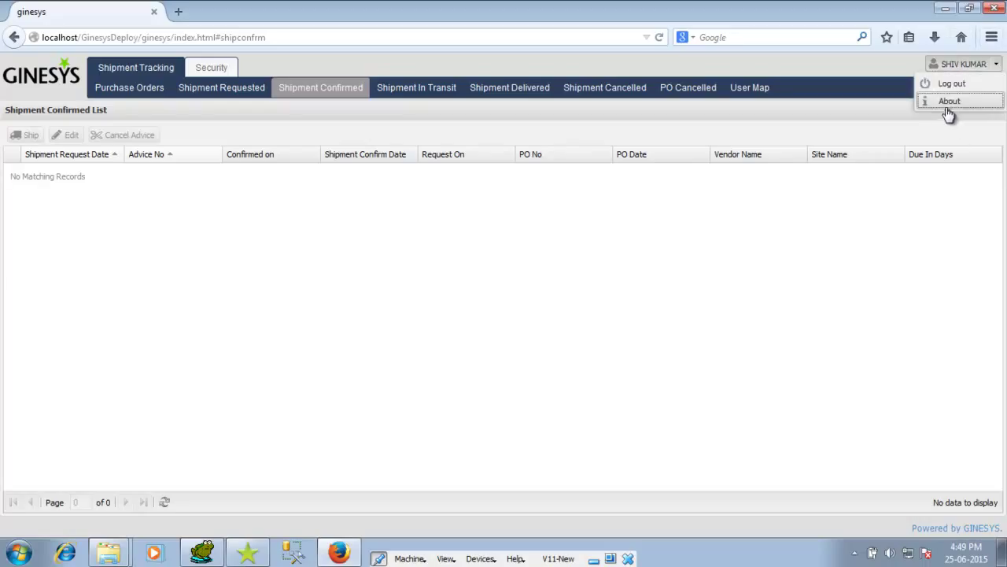
click(953, 89)
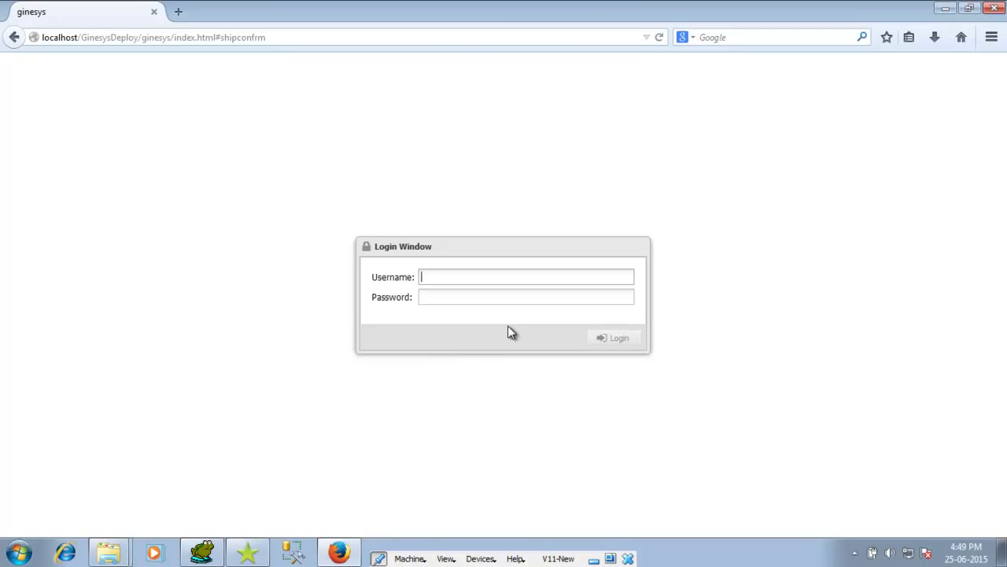
- Log in to the portal as the transporter with the username and account password
text(tran)
key(Tab)
text(•••)
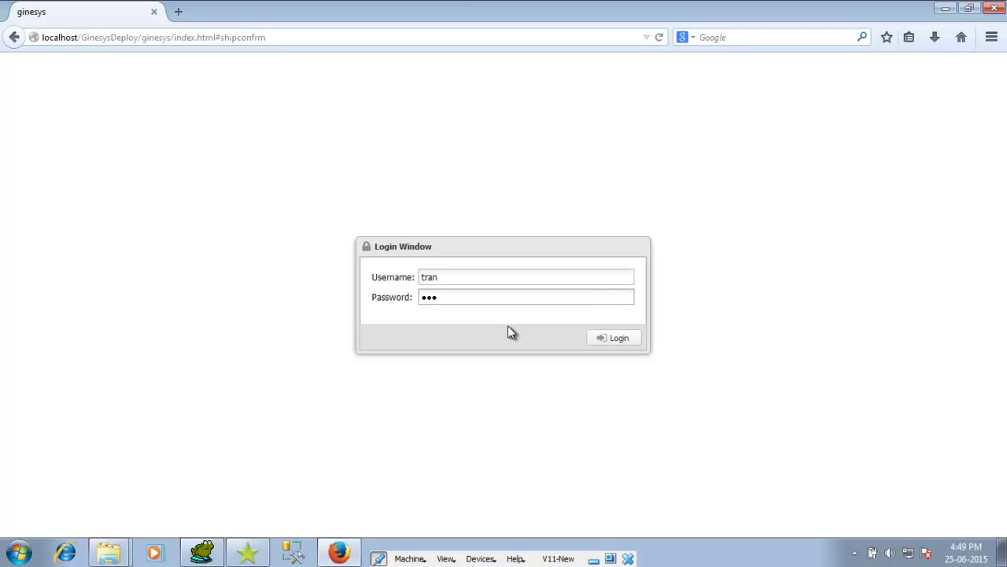
text(••)
click(601, 339)
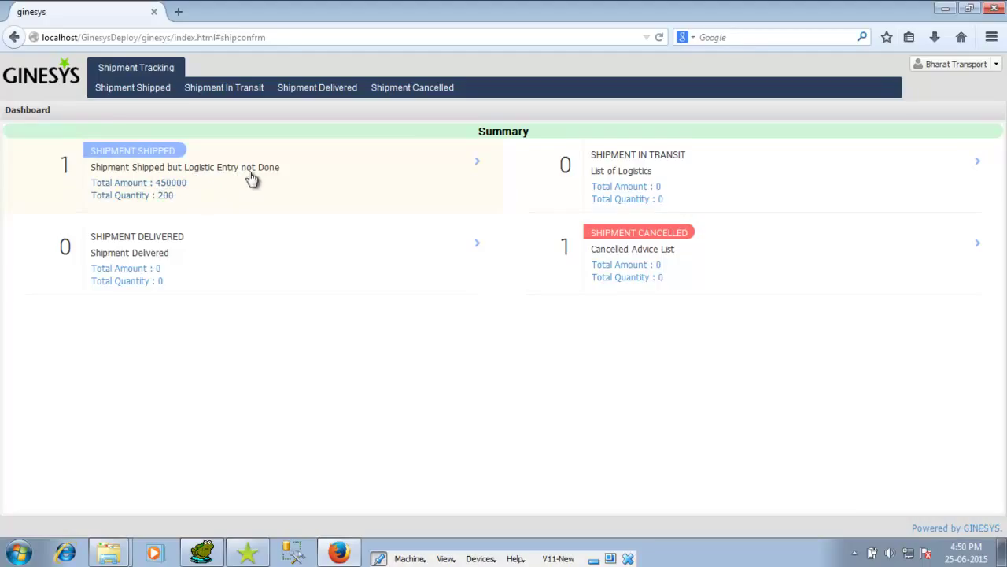
- Save a logistic entry for the shipped advice: invoice LR-00001, LR Web LR-001, AMANGALLU to GADWAL, declaration 15000, 3 CARTON, To Pay Yes, weights 100, rate 15
click(192, 178)
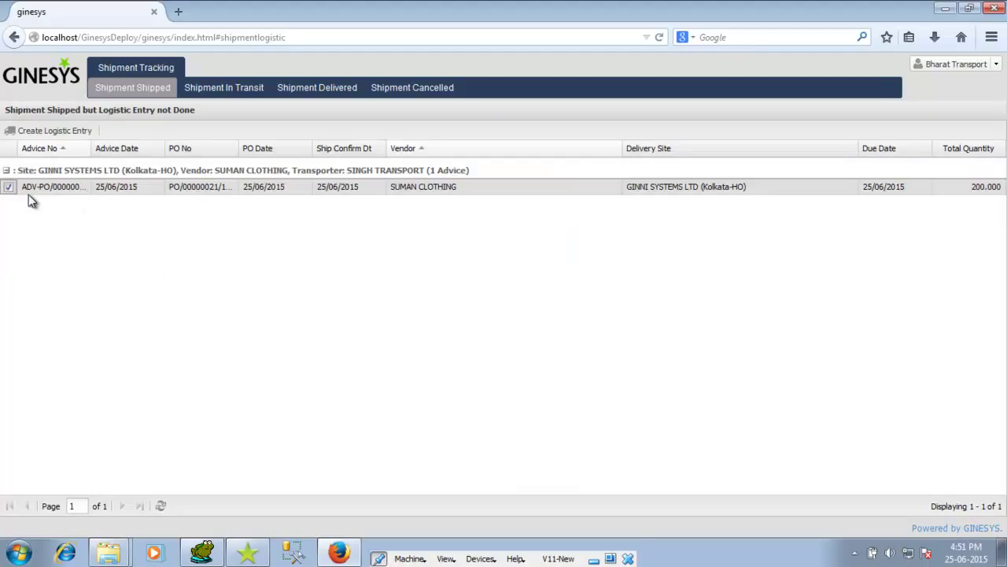
click(62, 133)
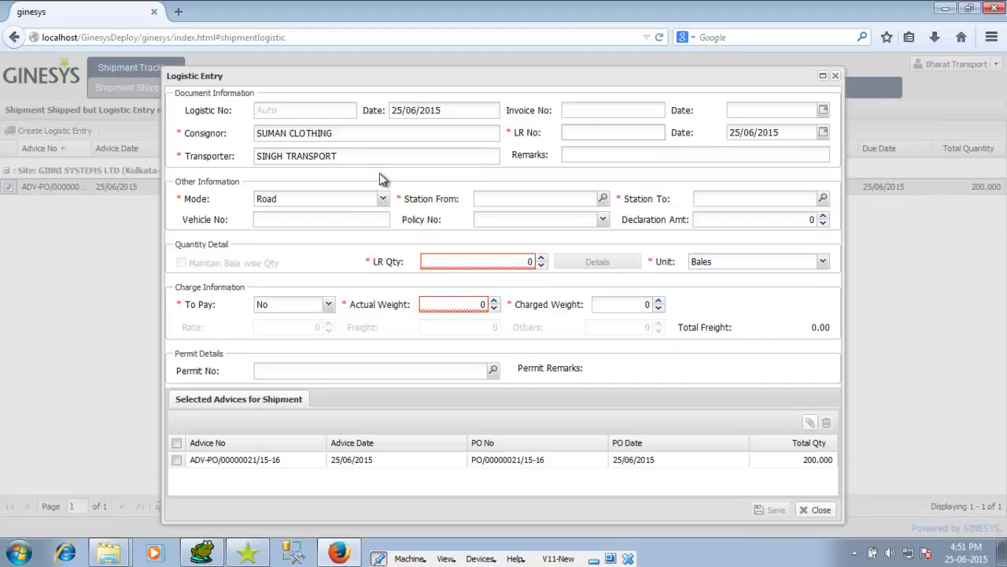
click(583, 110)
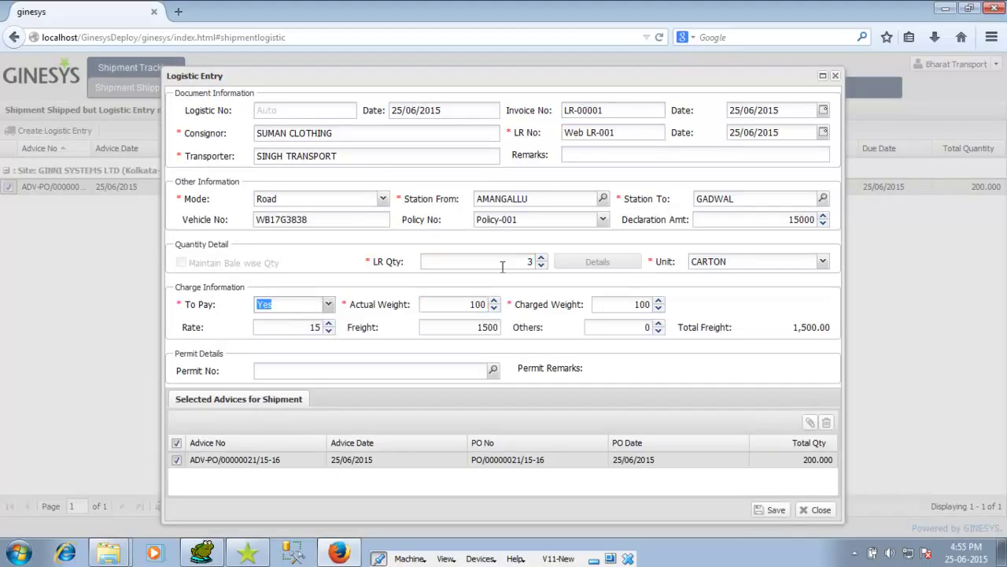
key(Tab)
key(Tab)
key(Tab)
key(Tab)
key(Tab)
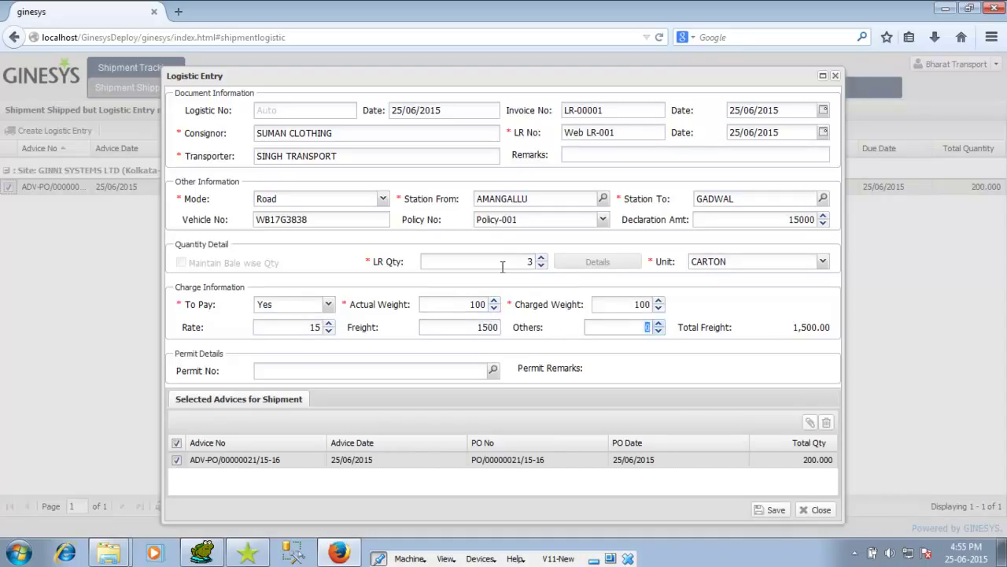
click(770, 510)
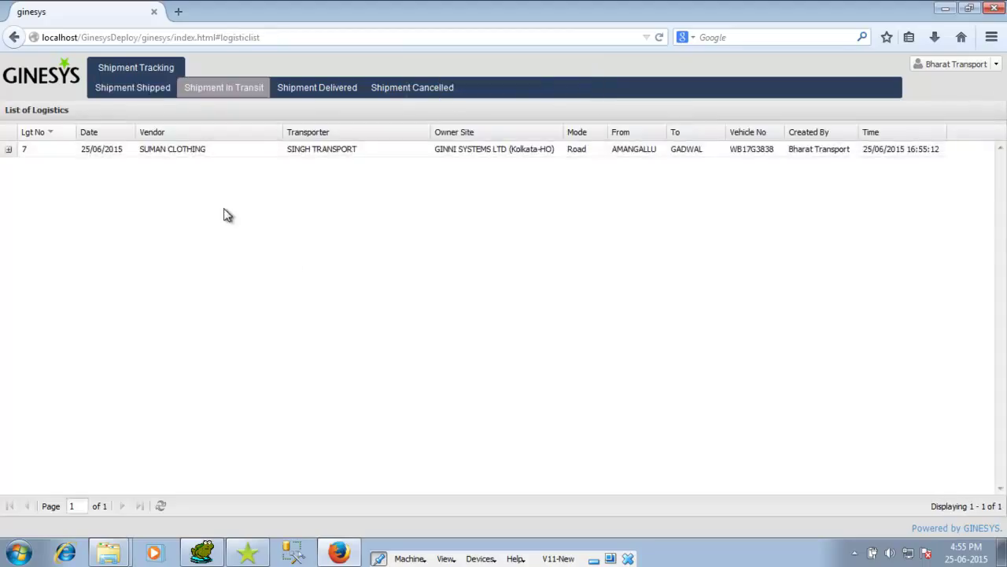
- Check the shipments in transit from the dashboard, and expand the logistic entry to examine its shipment advice
click(41, 83)
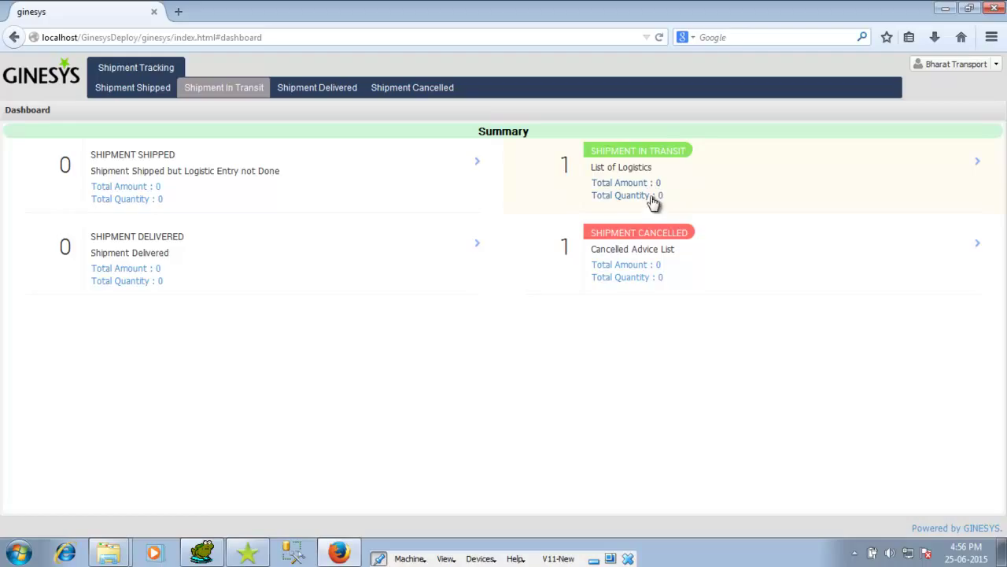
click(653, 186)
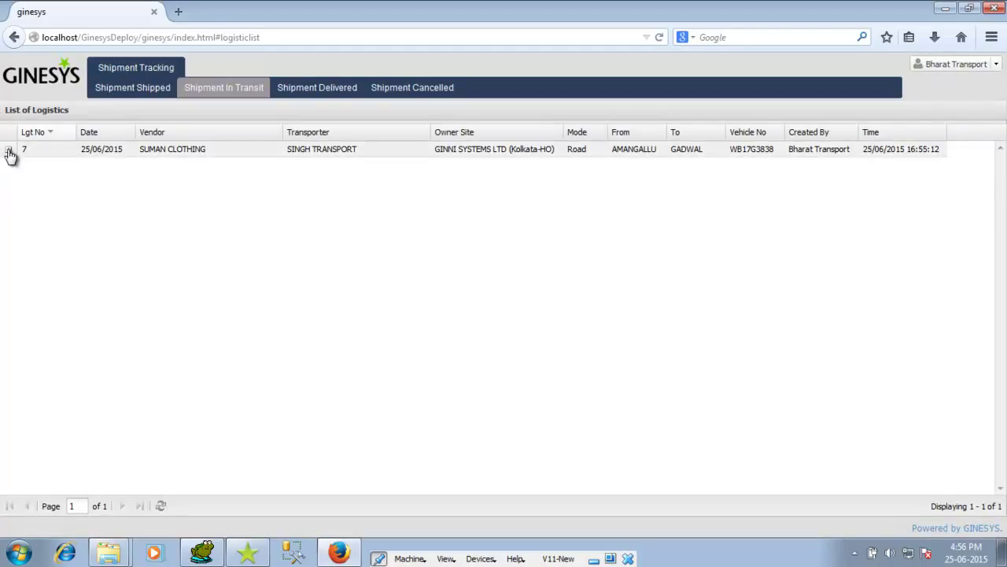
click(9, 150)
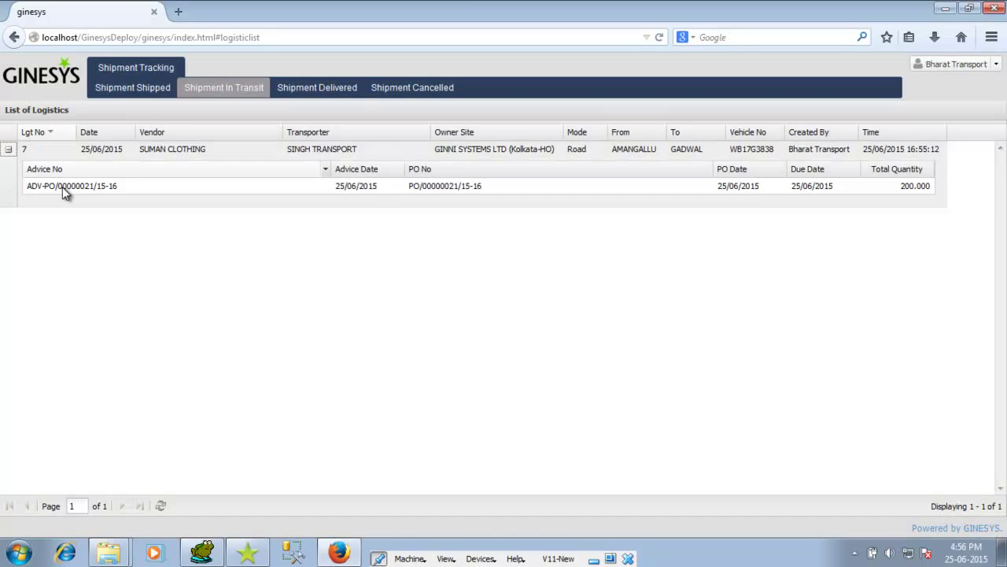
click(113, 192)
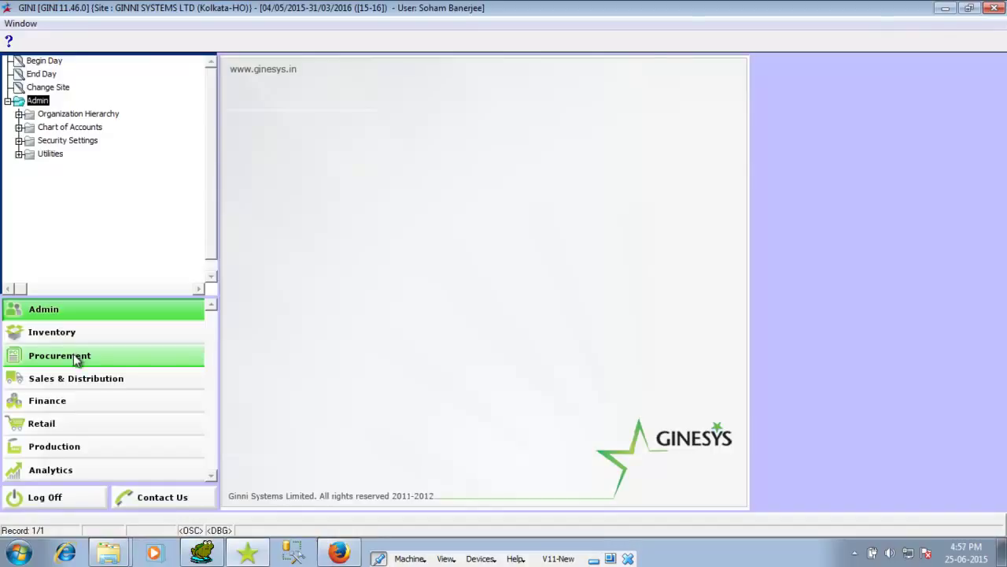
- Switch to GINI and open the Goods Receive Challan against order from Procurement's Order Management
click(71, 364)
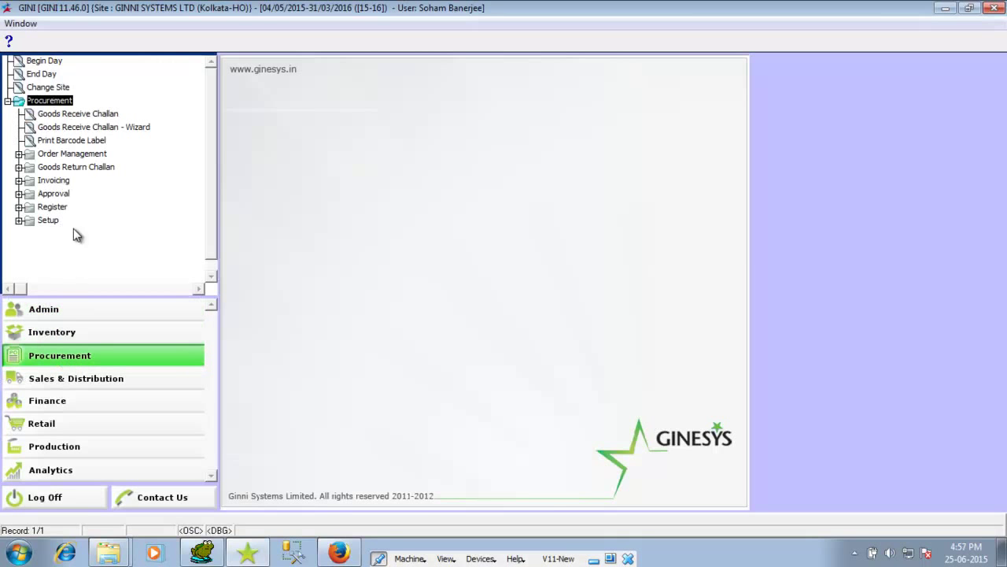
double_click(94, 157)
double_click(86, 194)
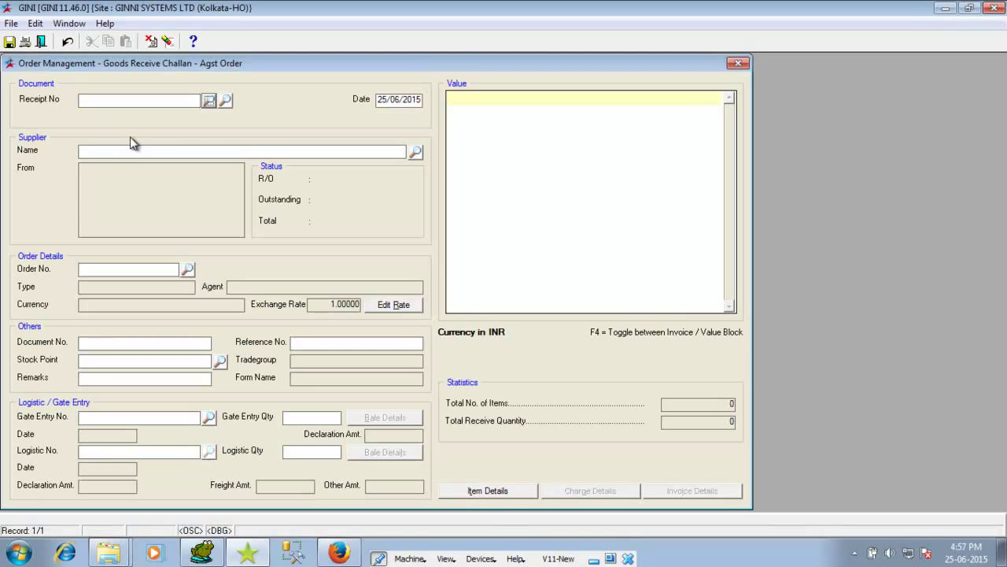
- Select SUMAN CLOTHING as the challan's supplier and pick its last listed purchase order dated 25/06/2015
click(208, 101)
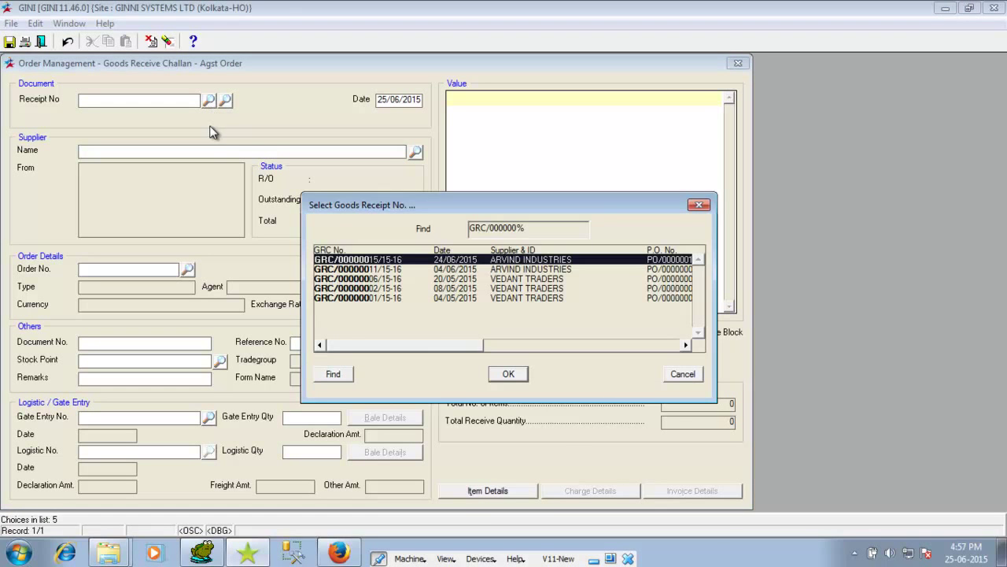
key(Escape)
click(415, 151)
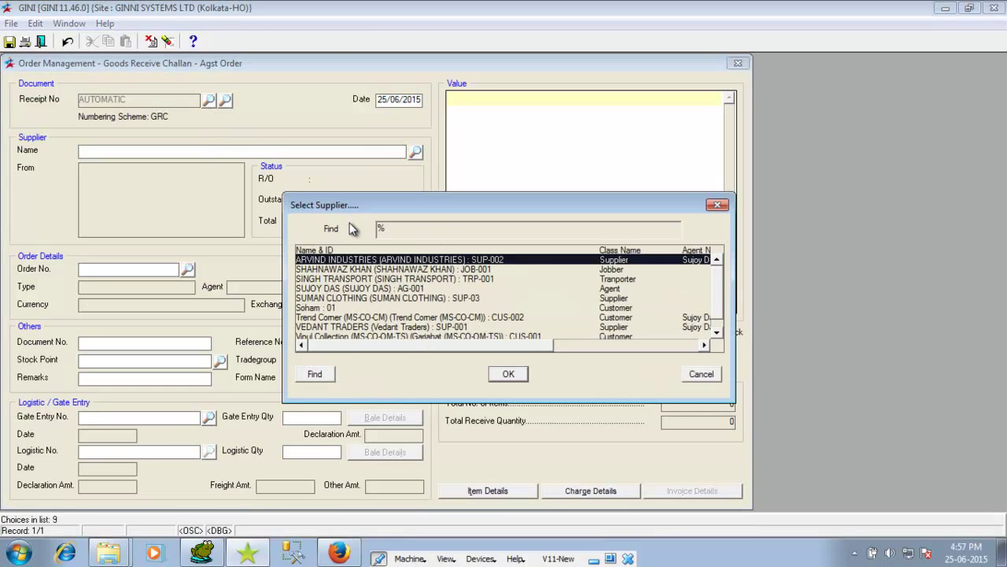
double_click(329, 298)
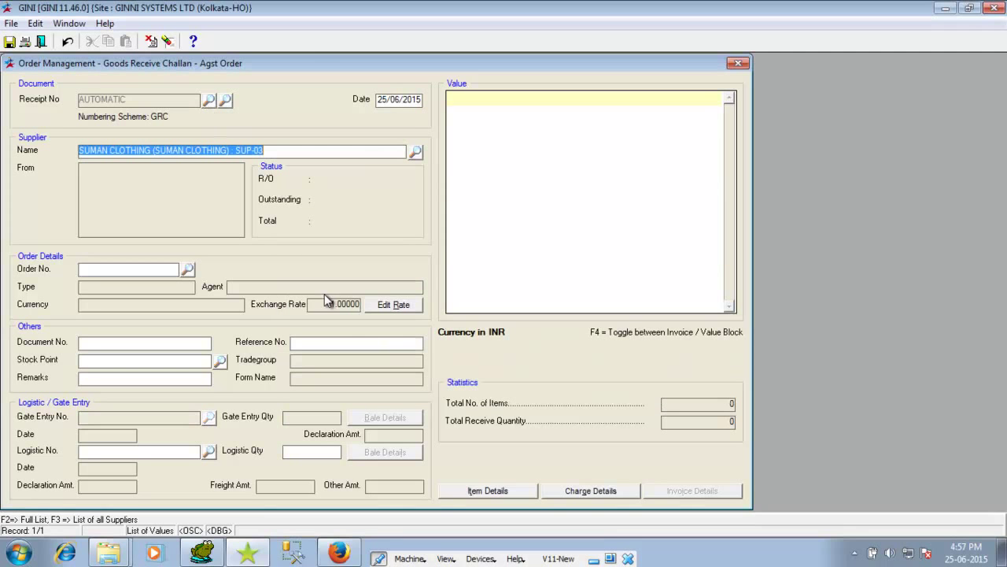
click(187, 270)
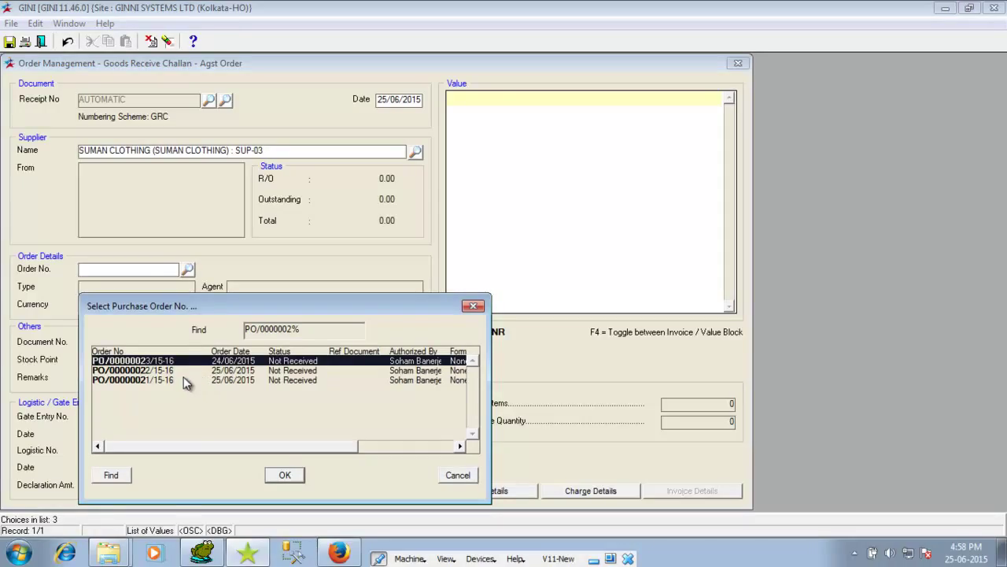
double_click(183, 378)
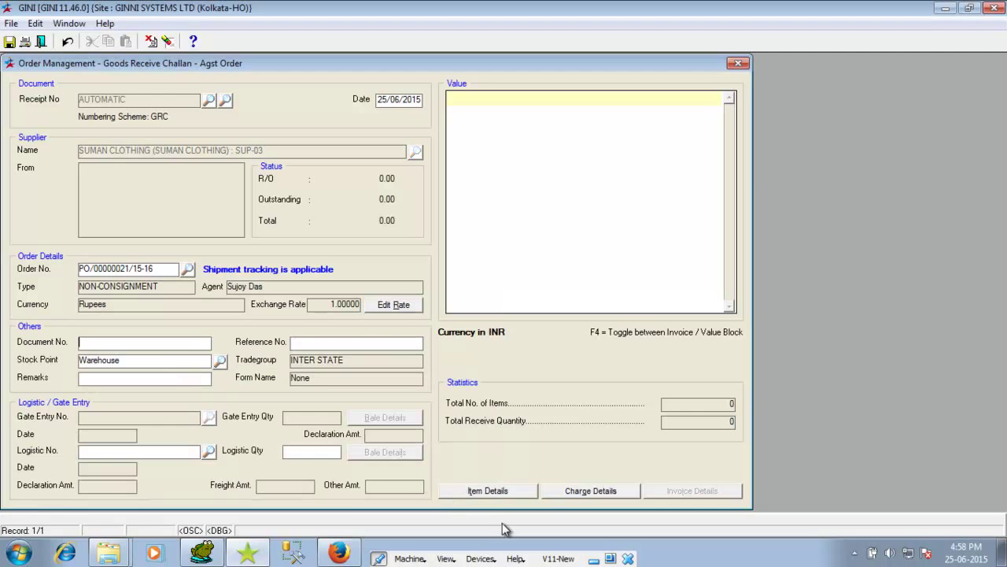
- Populate the challan with the order's pending items GIN1000 and GIN1001, receiving the full pending quantity of 100 each
click(493, 493)
click(552, 369)
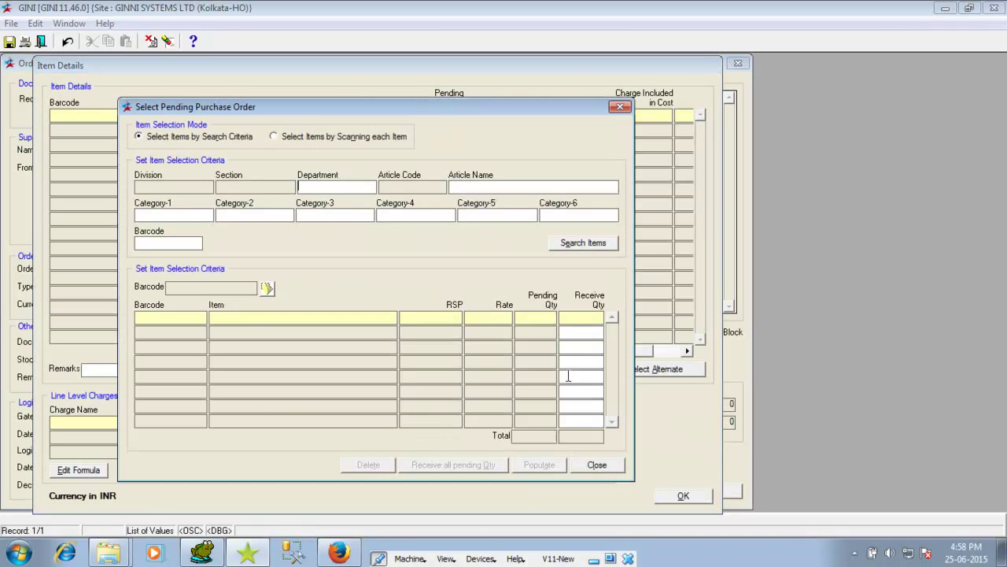
click(587, 245)
click(539, 464)
click(575, 245)
click(463, 470)
click(537, 466)
click(595, 465)
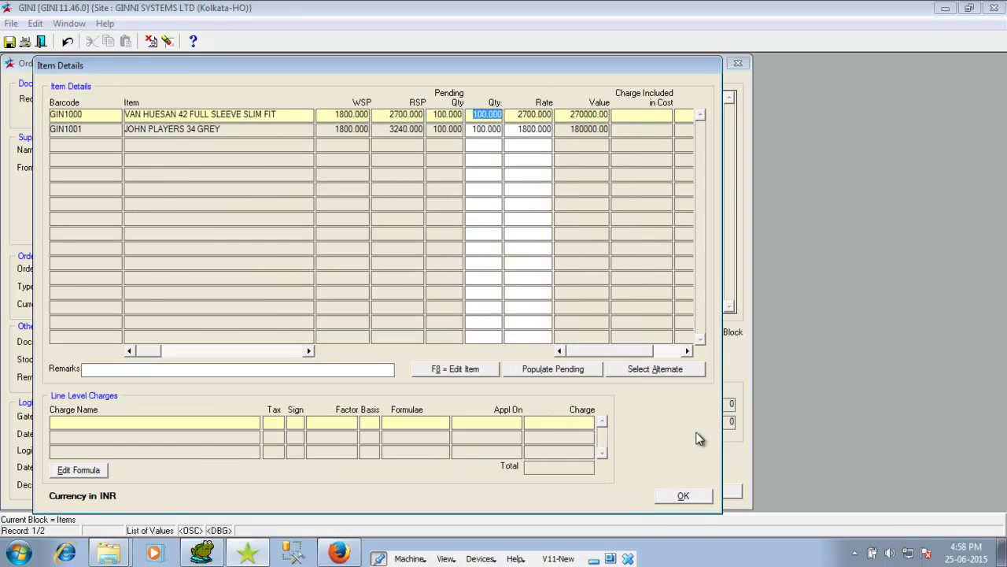
click(683, 495)
- Calculate the challan's charges for the INTER STATE trade group and accept them
click(592, 491)
click(450, 130)
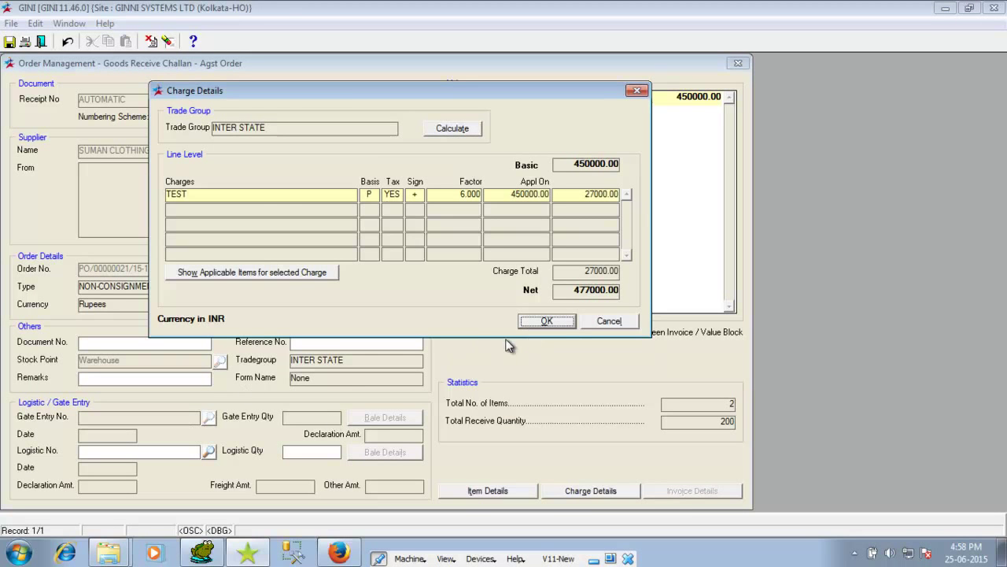
click(542, 323)
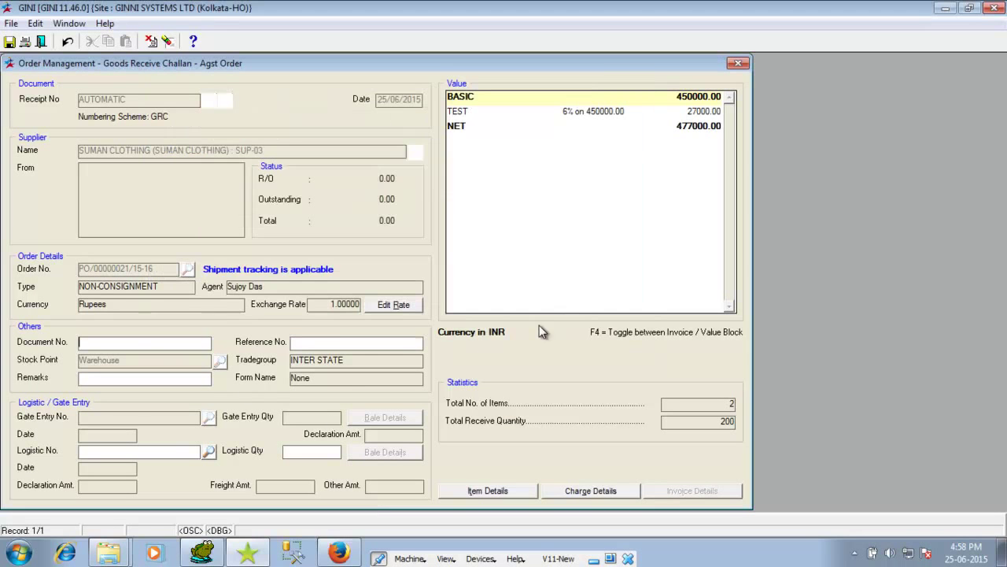
- Link logistic entry 7 from SINGH TRANSPORT to the challan, and save the goods receipt
click(209, 451)
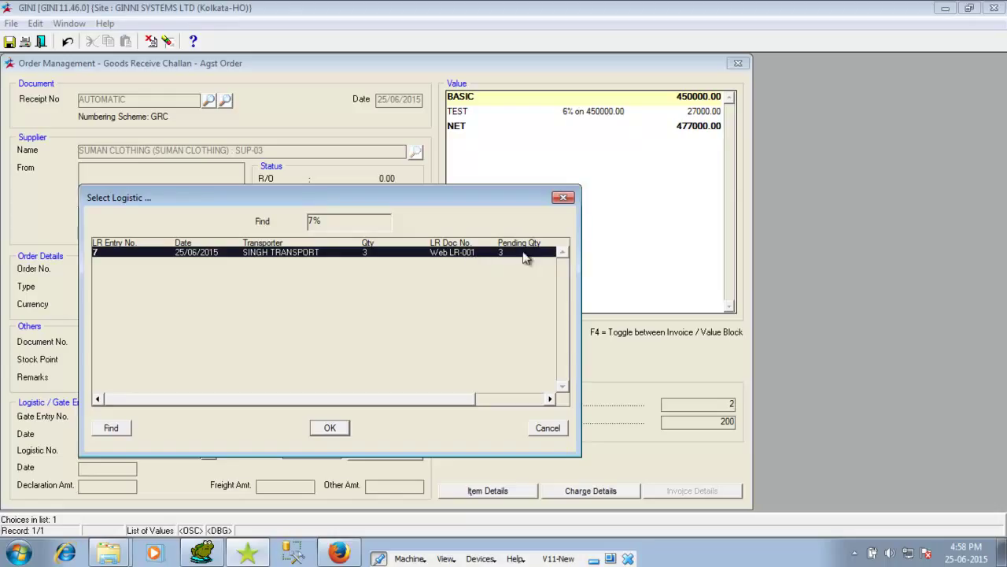
drag(449, 404, 423, 399)
click(329, 429)
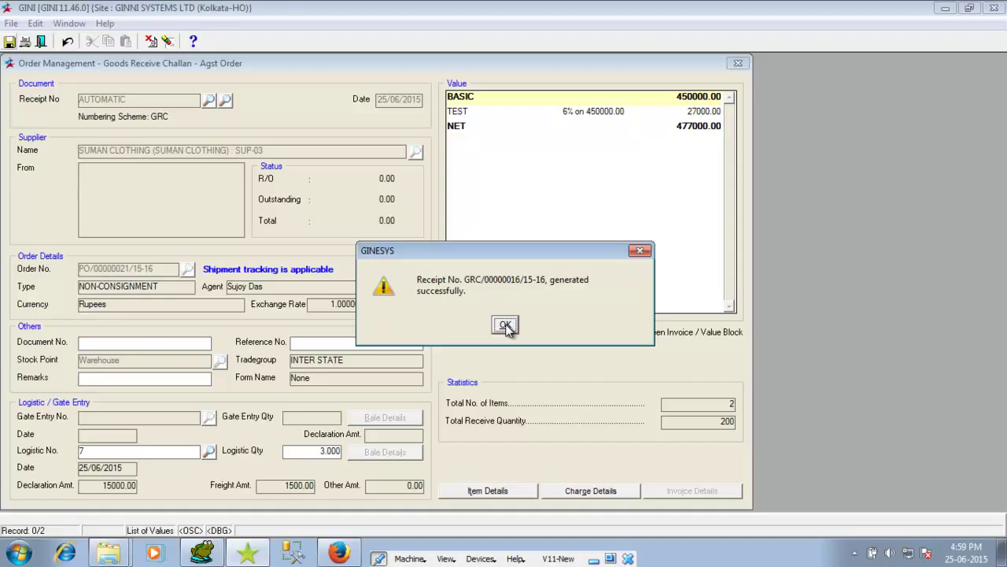
click(505, 325)
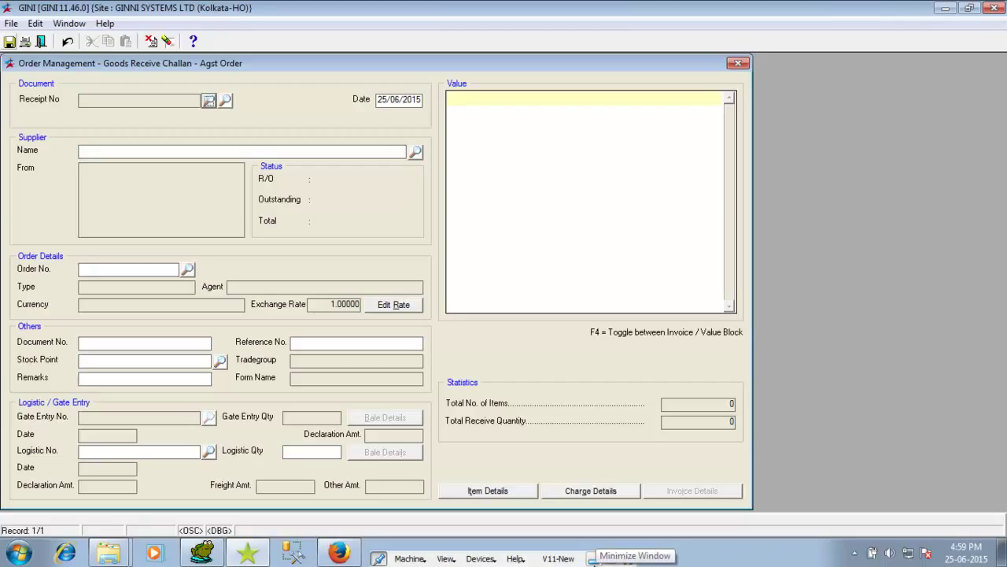
- Switch back to the Ginesys portal and check the shipment's delivery status on the transporter's dashboard
click(594, 558)
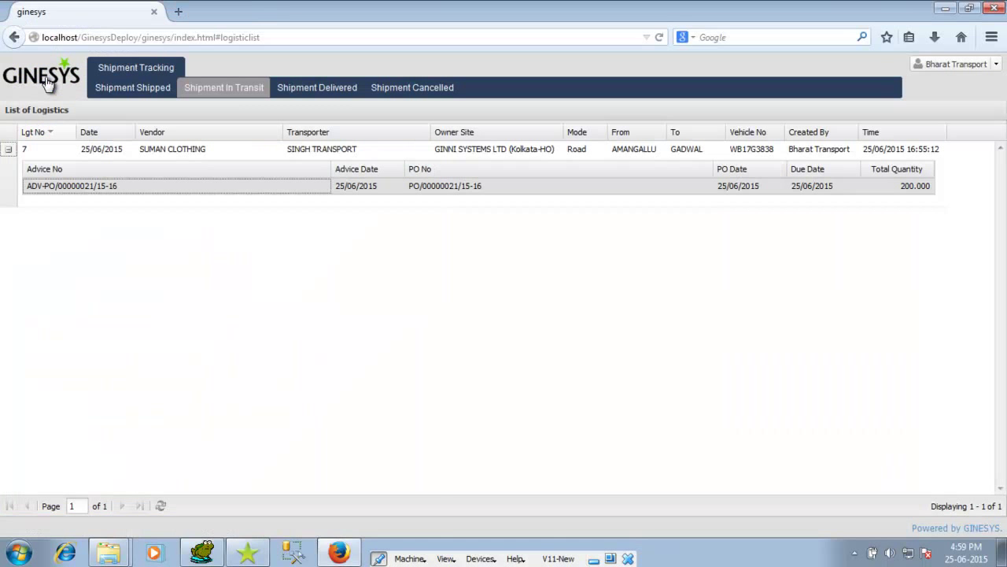
click(47, 83)
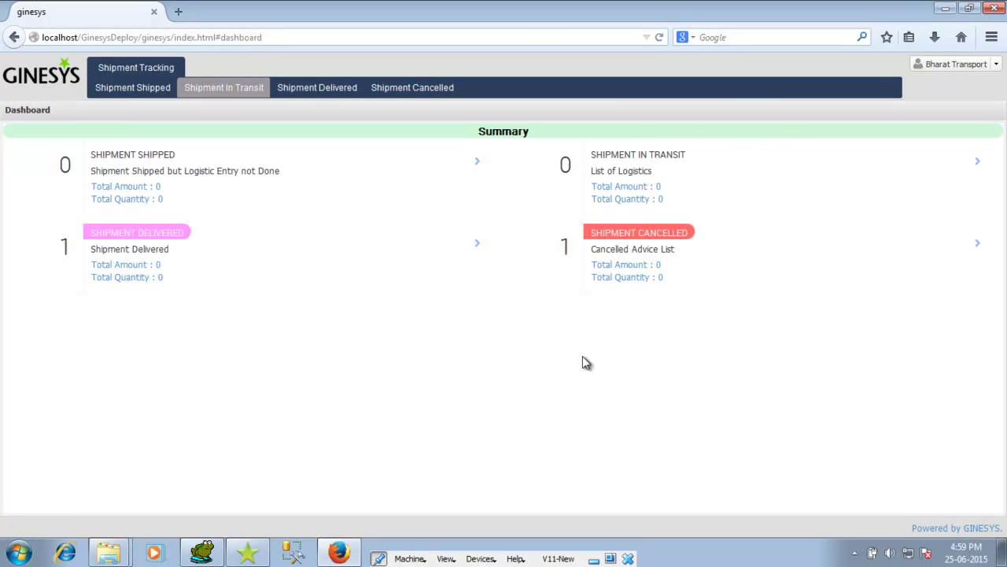